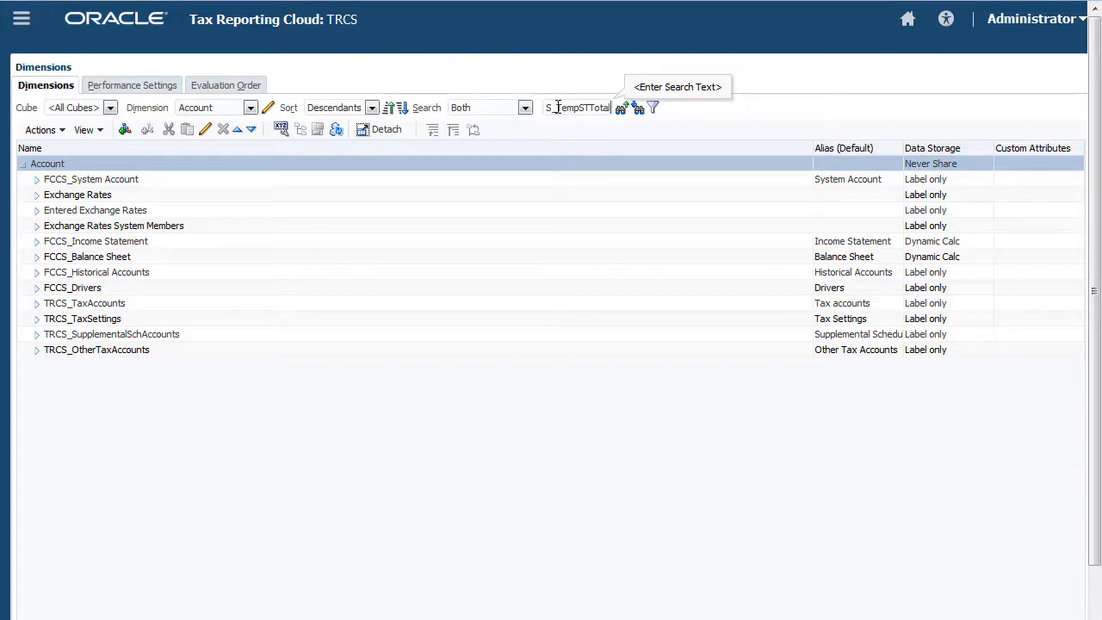
# - Find the TRCS_TempSTTotal account in the Account dimension, widen the Alias column, and expand it and its Total PPE child
pyautogui.click(637, 111)
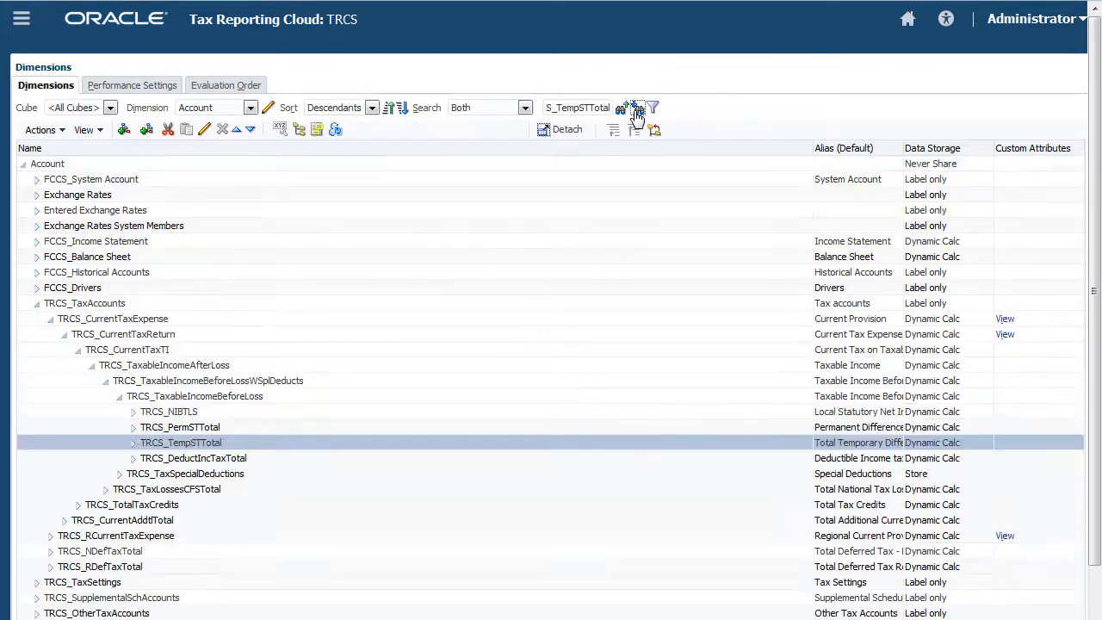
pyautogui.moveTo(814, 147); pyautogui.dragTo(327, 160)
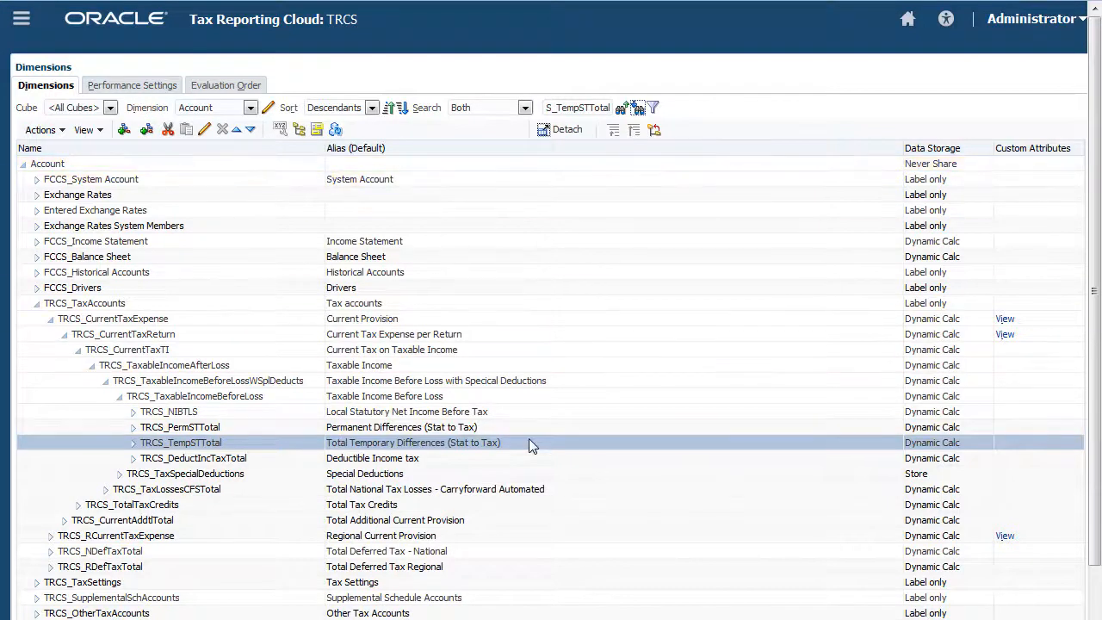
pyautogui.click(133, 442)
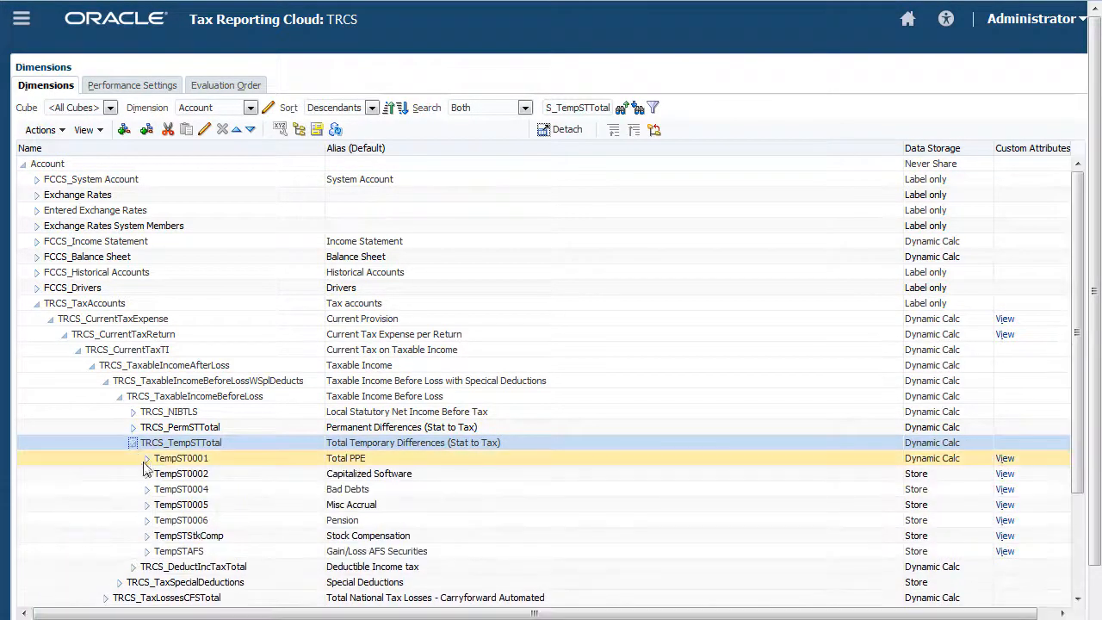
pyautogui.click(138, 460)
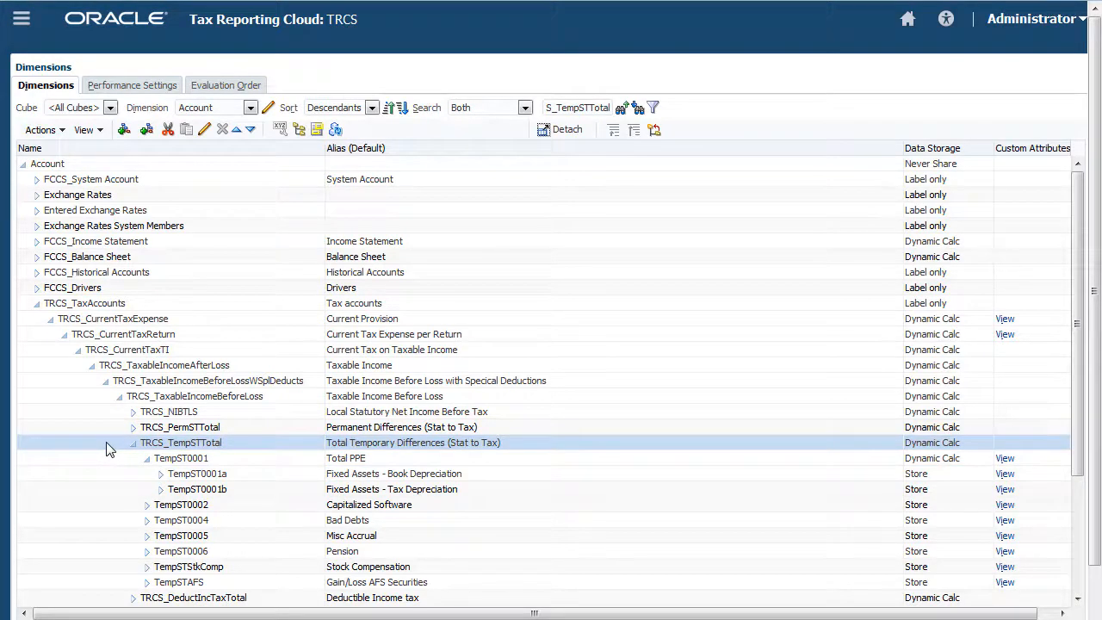
# - Add a child account under TRCS_TempSTTotal with Warranty Costs as name and alias, and set its data storage to Store
pyautogui.click(125, 133)
pyautogui.write('Warranty Costs')
pyautogui.hotkey('ctrl', 'a')
pyautogui.hotkey('ctrl', 'c')
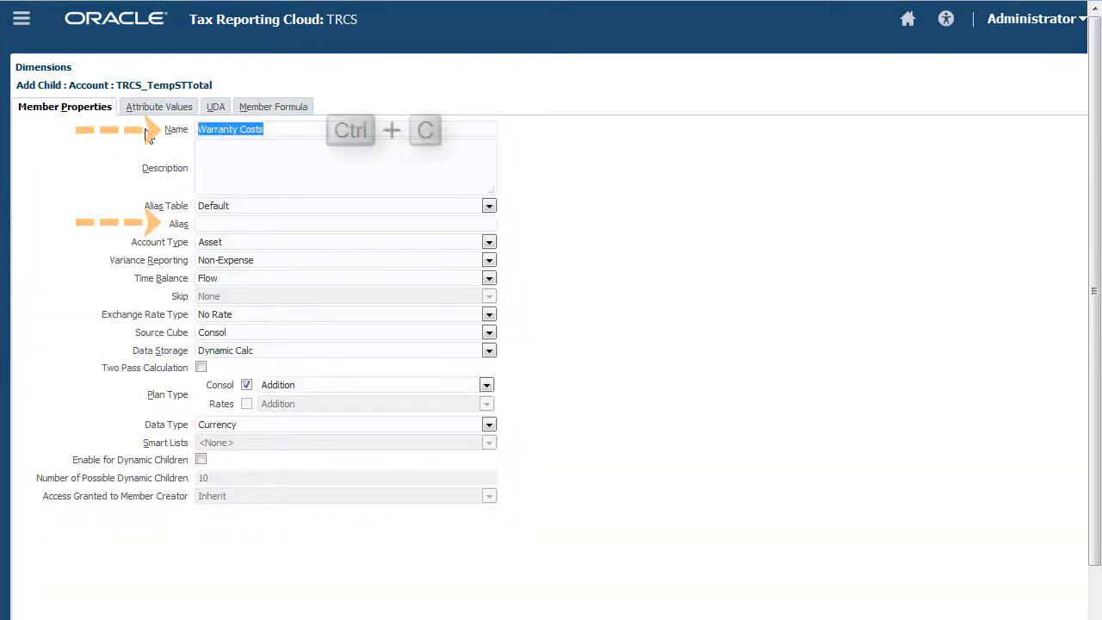
pyautogui.click(205, 223)
pyautogui.hotkey('ctrl', 'v')
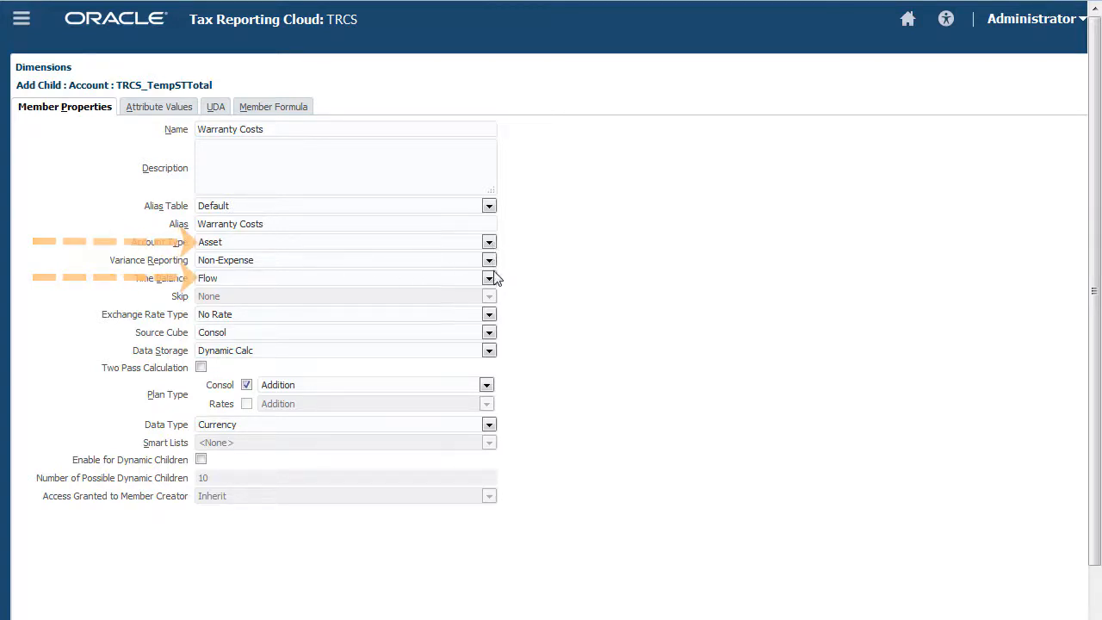
pyautogui.click(491, 354)
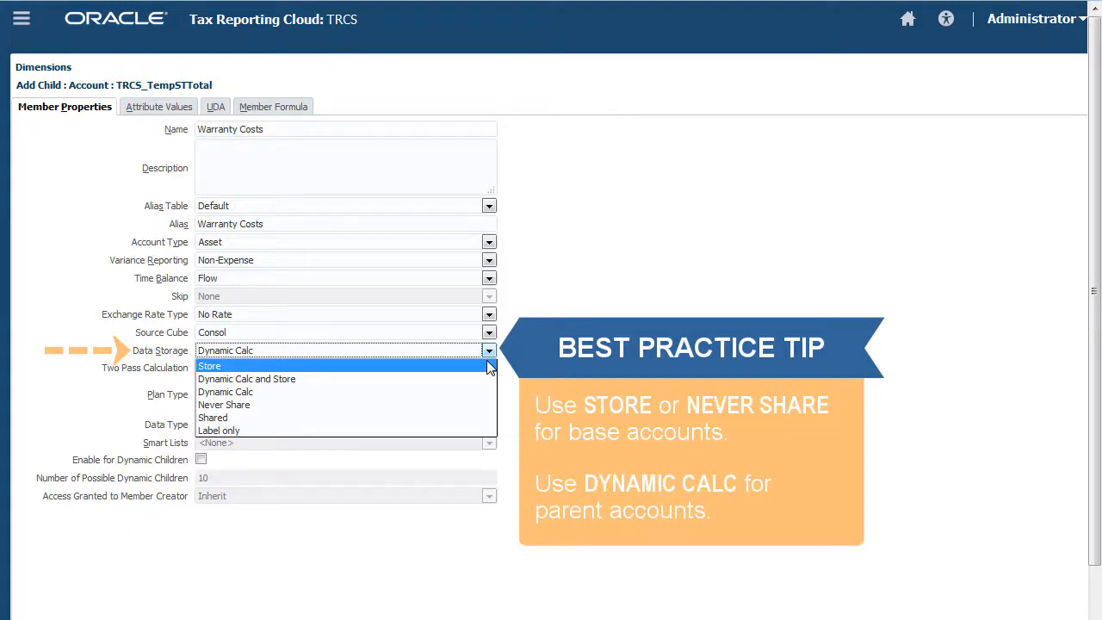
pyautogui.click(490, 367)
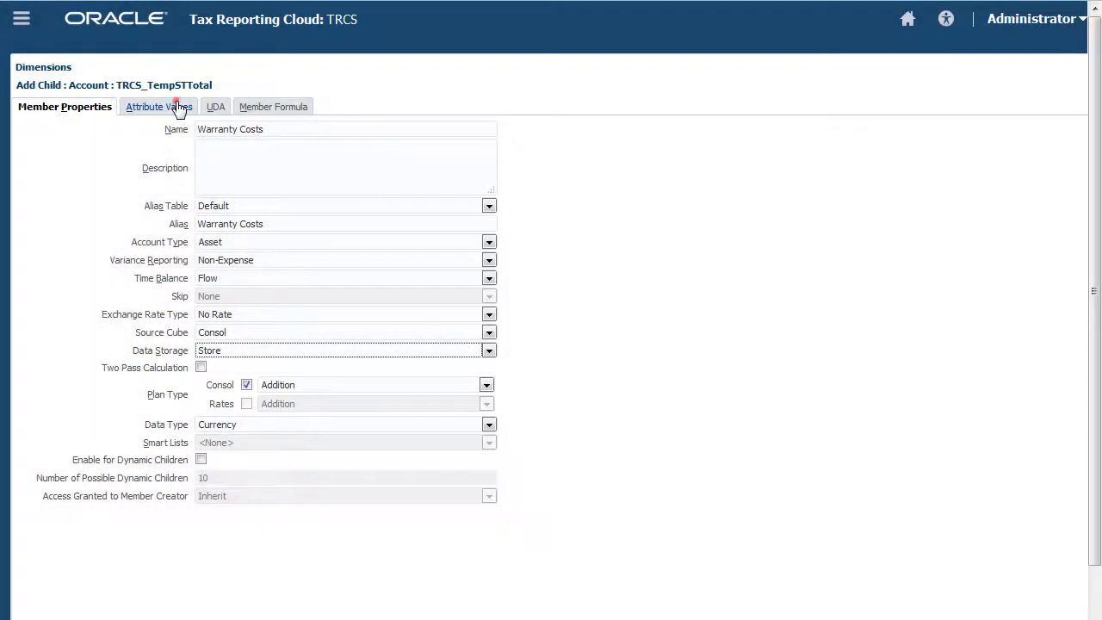
# - Assign the National tax type and the PreTax tax data type attributes to the Warranty Costs account
pyautogui.click(178, 105)
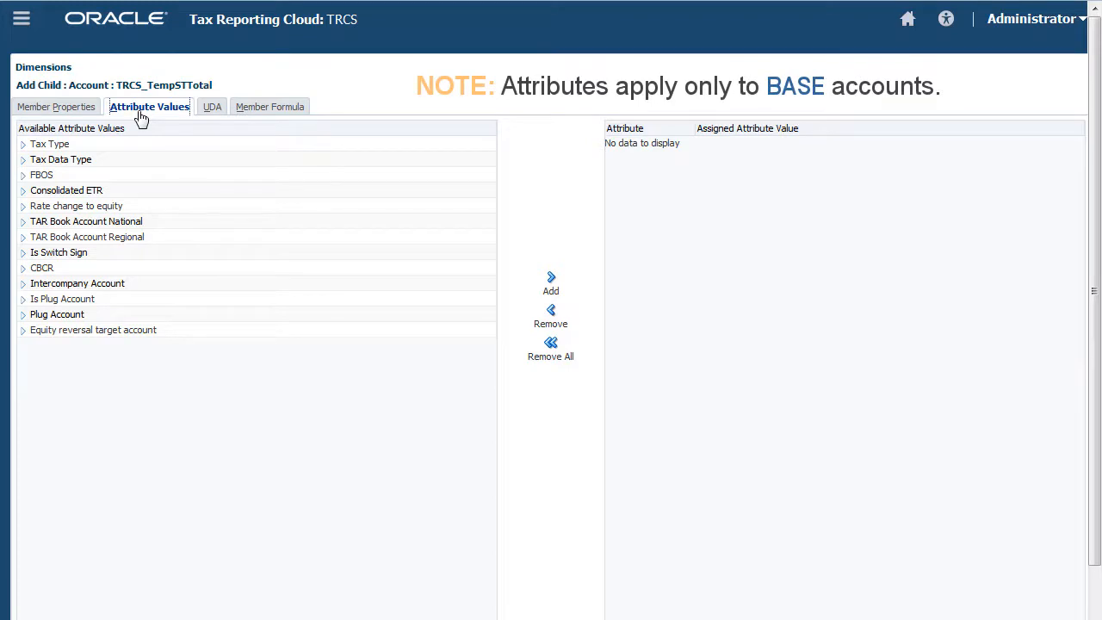
pyautogui.click(24, 145)
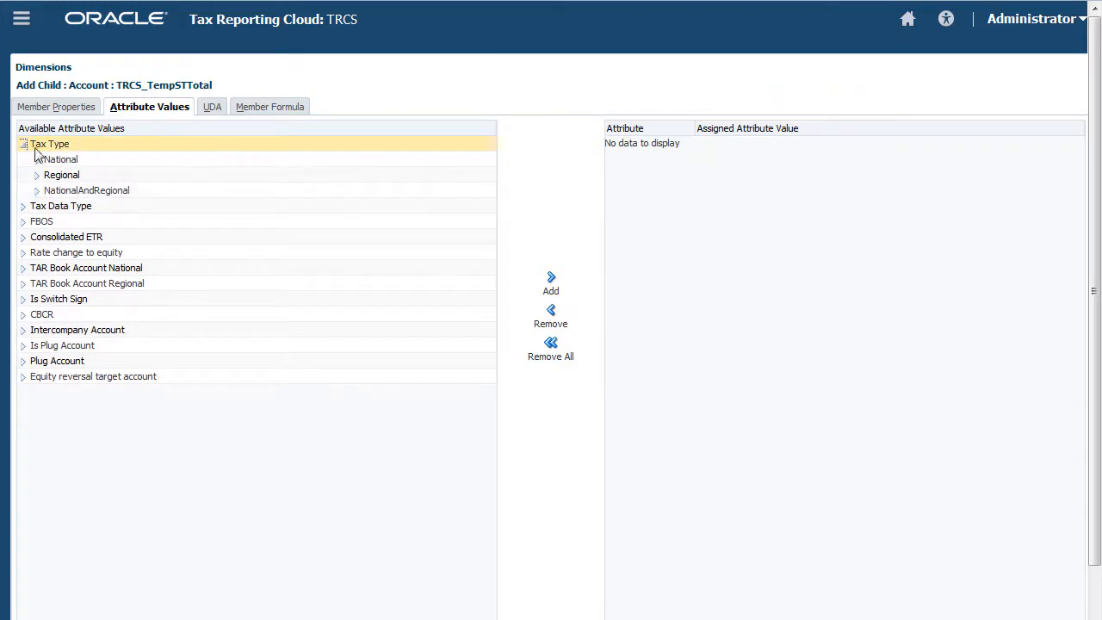
pyautogui.click(85, 159)
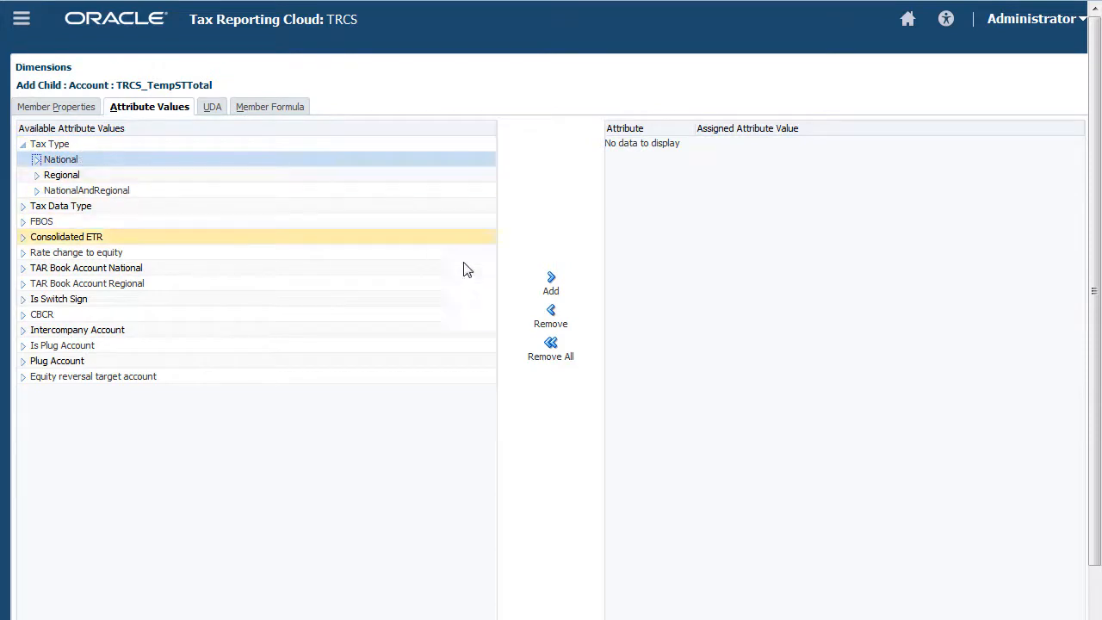
pyautogui.click(551, 279)
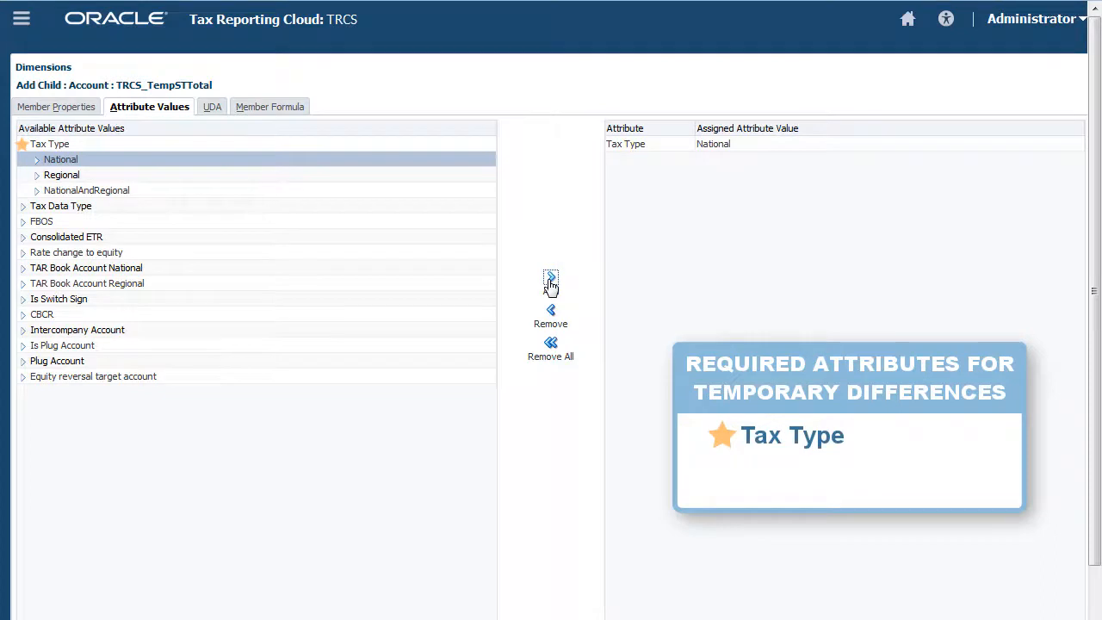
pyautogui.click(24, 206)
pyautogui.click(81, 221)
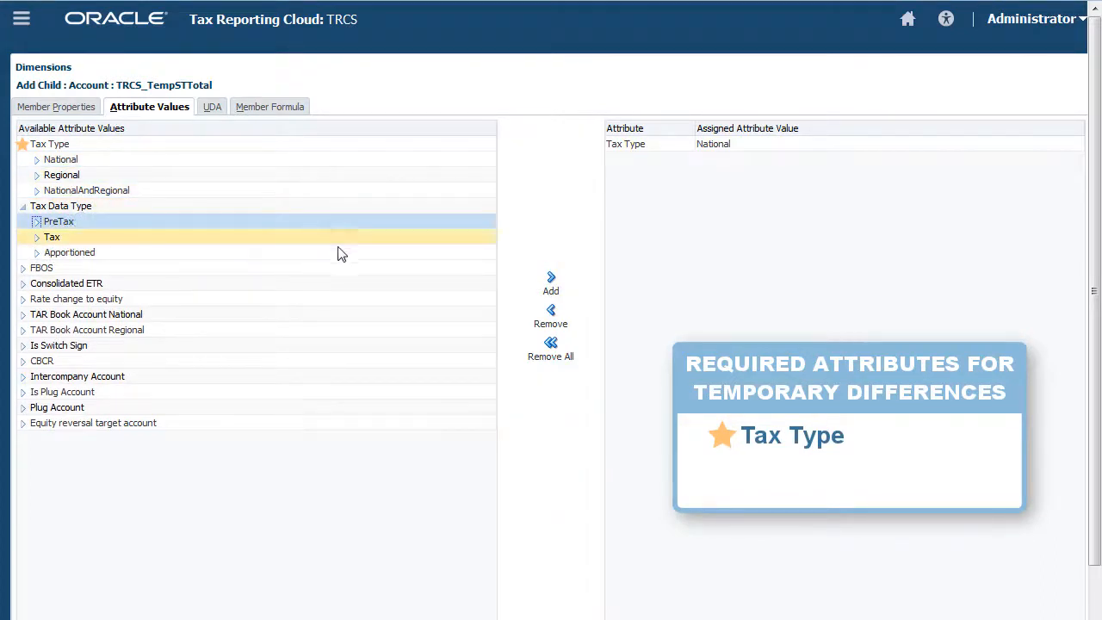
pyautogui.click(551, 279)
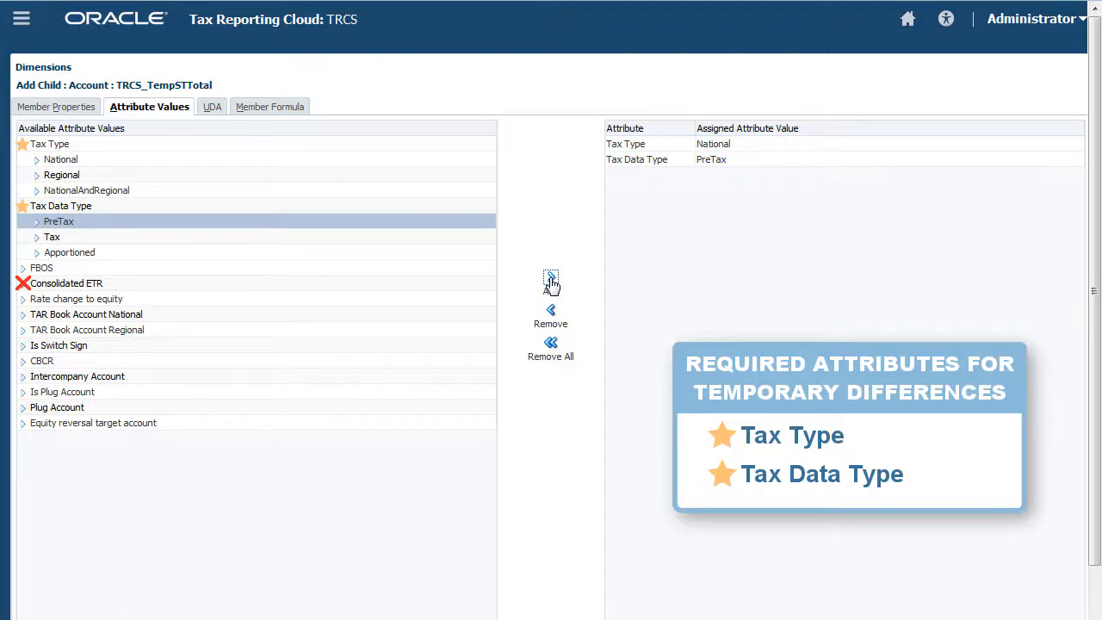
# - Expand the Rate change to equity and Equity reversal target account attributes, and save the Warranty Costs account
pyautogui.click(22, 300)
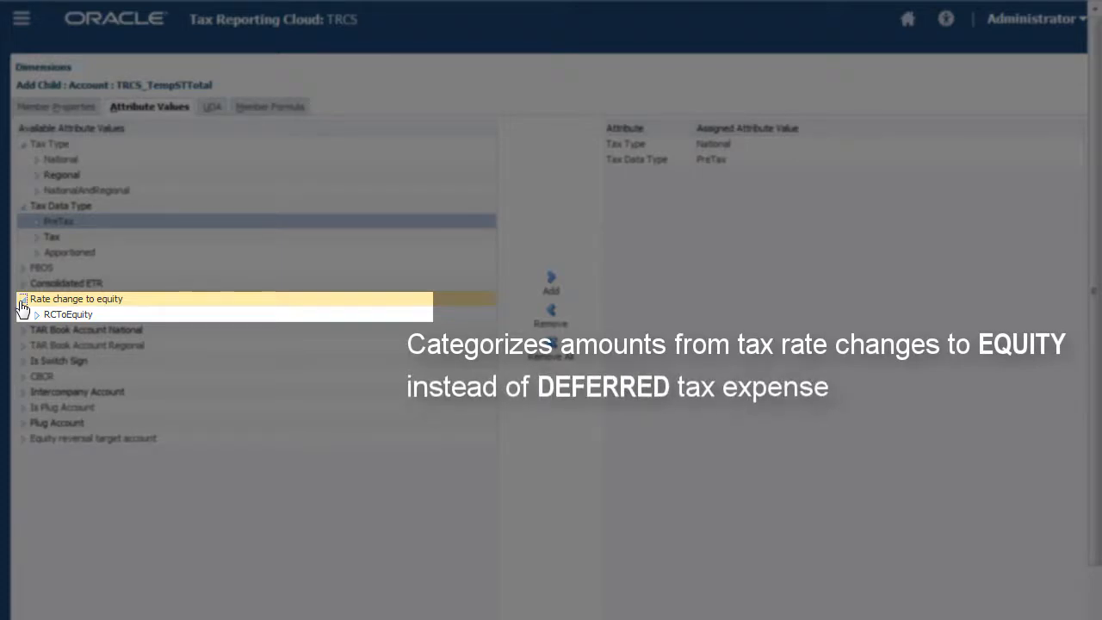
pyautogui.click(24, 439)
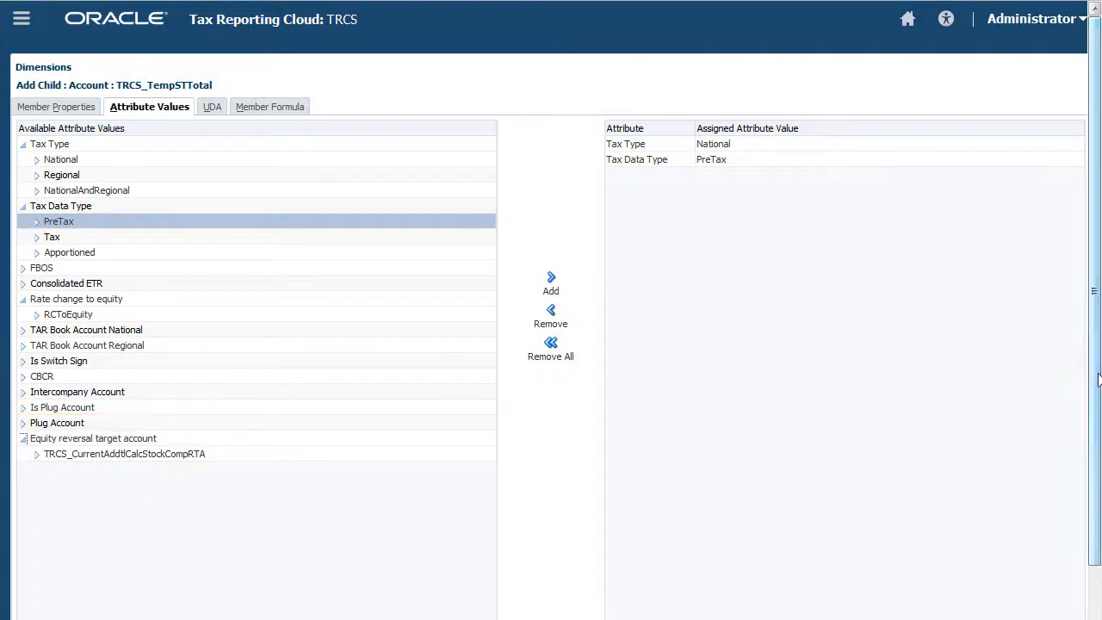
pyautogui.scroll(-2, 816, 594)
pyautogui.click(1034, 603)
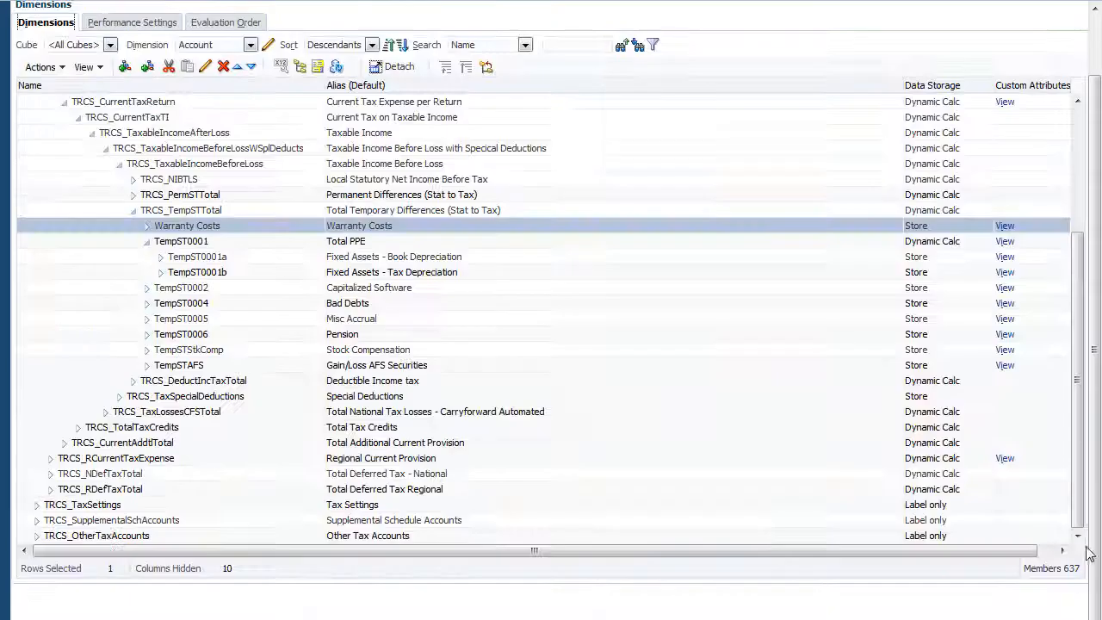
# - Search the Account dimension by alias for Total Regional Temporary Differences, starting from the Account root
pyautogui.moveTo(1092, 535); pyautogui.dragTo(1076, 318)
pyautogui.click(30, 165)
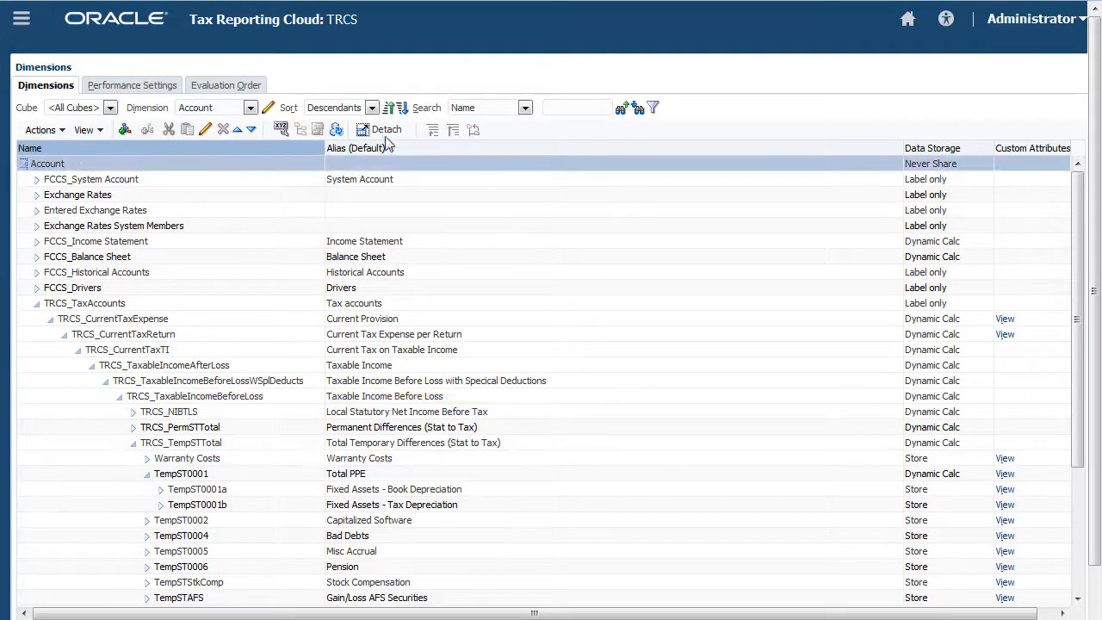
pyautogui.click(524, 108)
pyautogui.click(462, 136)
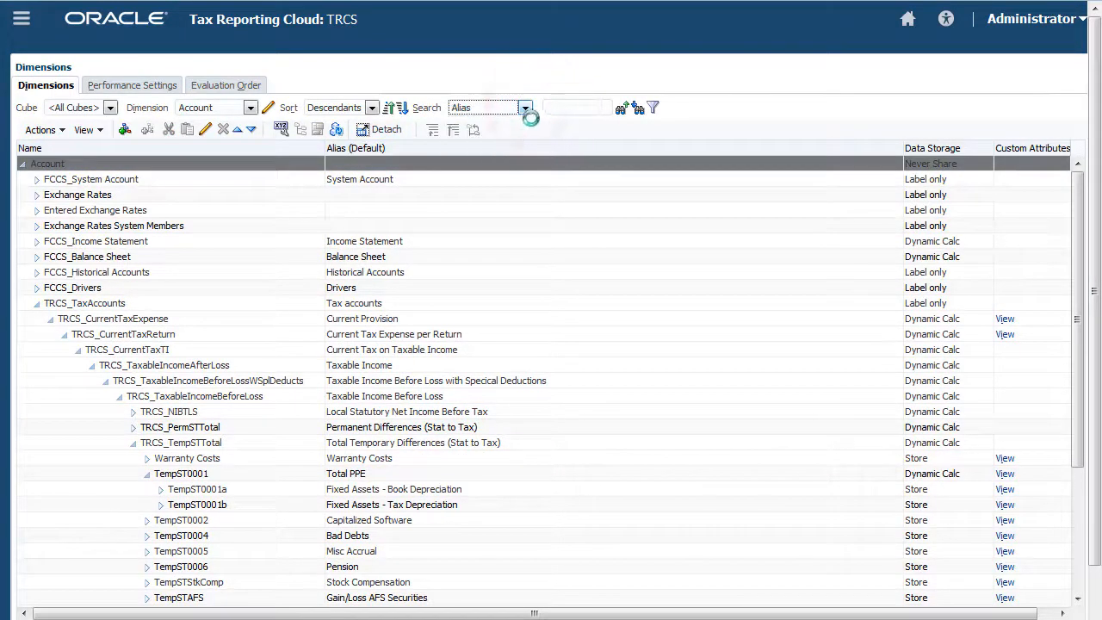
pyautogui.click(555, 107)
pyautogui.write('Total Region')
pyautogui.press('BackSpace')
pyautogui.press('BackSpace')
pyautogui.press('BackSpace')
pyautogui.press('BackSpace')
pyautogui.press('BackSpace')
pyautogui.press('BackSpace')
pyautogui.write('Temporary Differences')
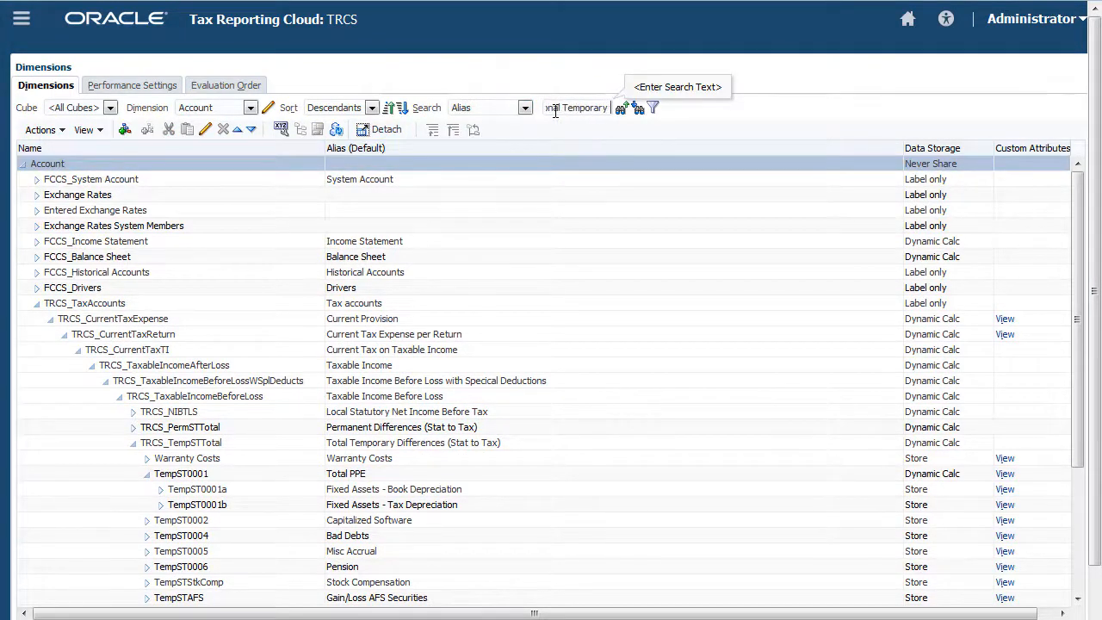
pyautogui.click(638, 111)
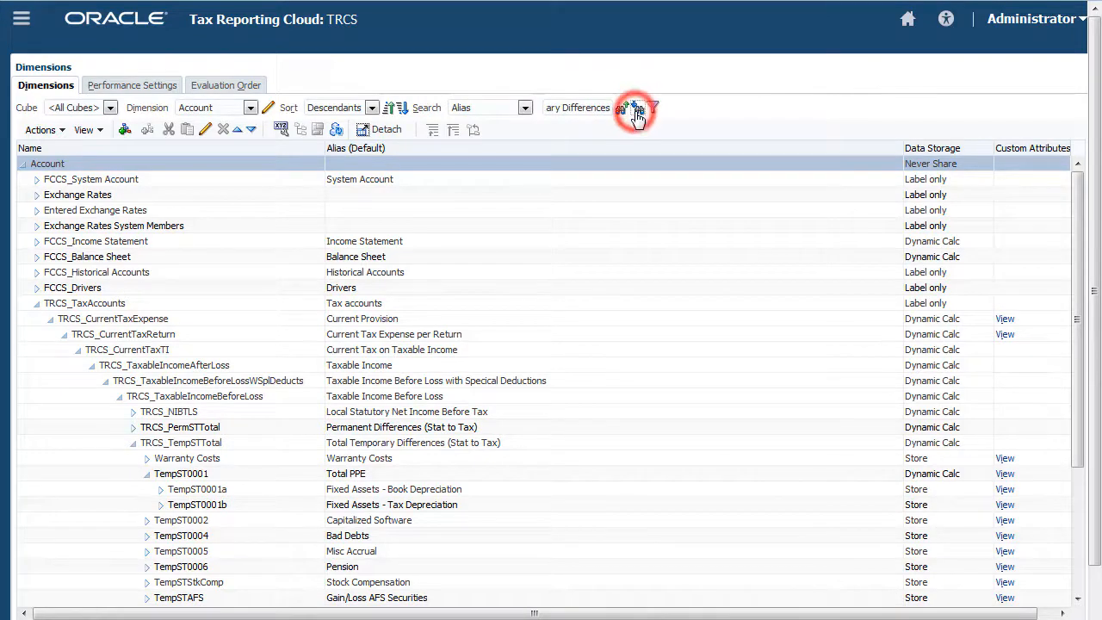
pyautogui.click(637, 112)
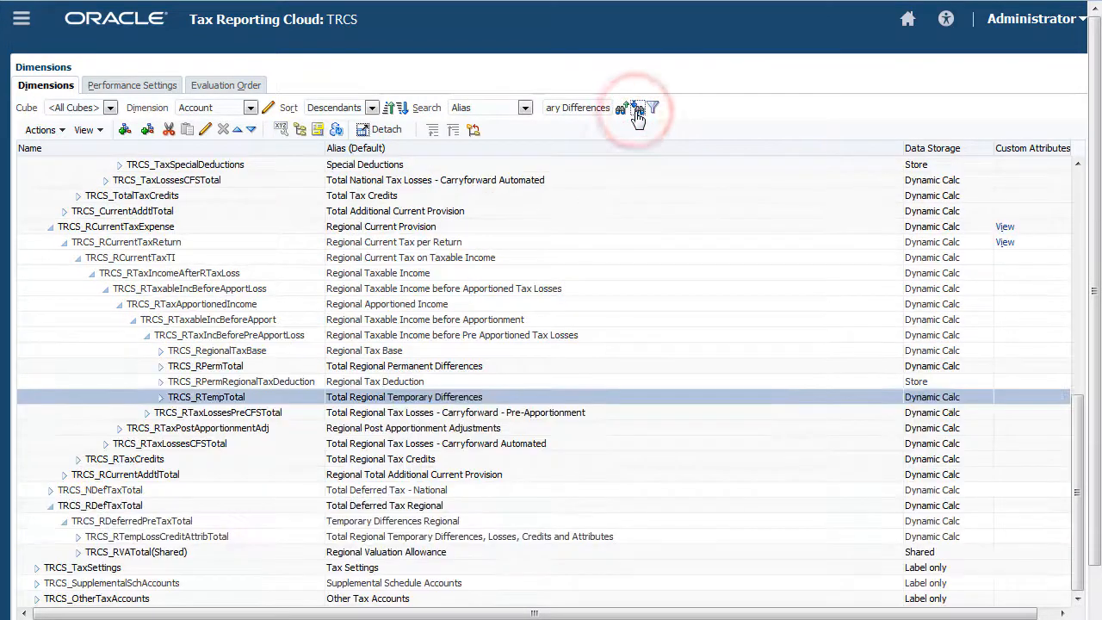
# - Add a child account under TRCS_RTempTotal with Misc Accruals as name and alias, and set its data storage to Store
pyautogui.click(125, 131)
pyautogui.write('Misc Accruals')
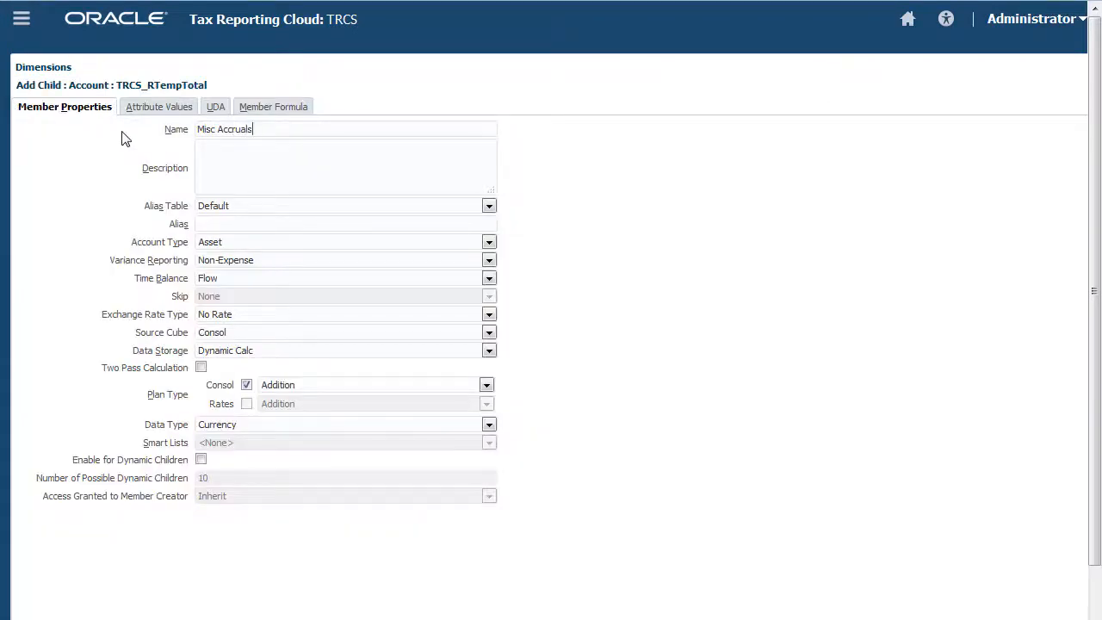
pyautogui.hotkey('ctrl', 'a')
pyautogui.hotkey('ctrl', 'c')
pyautogui.click(216, 225)
pyautogui.hotkey('ctrl', 'v')
pyautogui.click(488, 351)
pyautogui.click(487, 362)
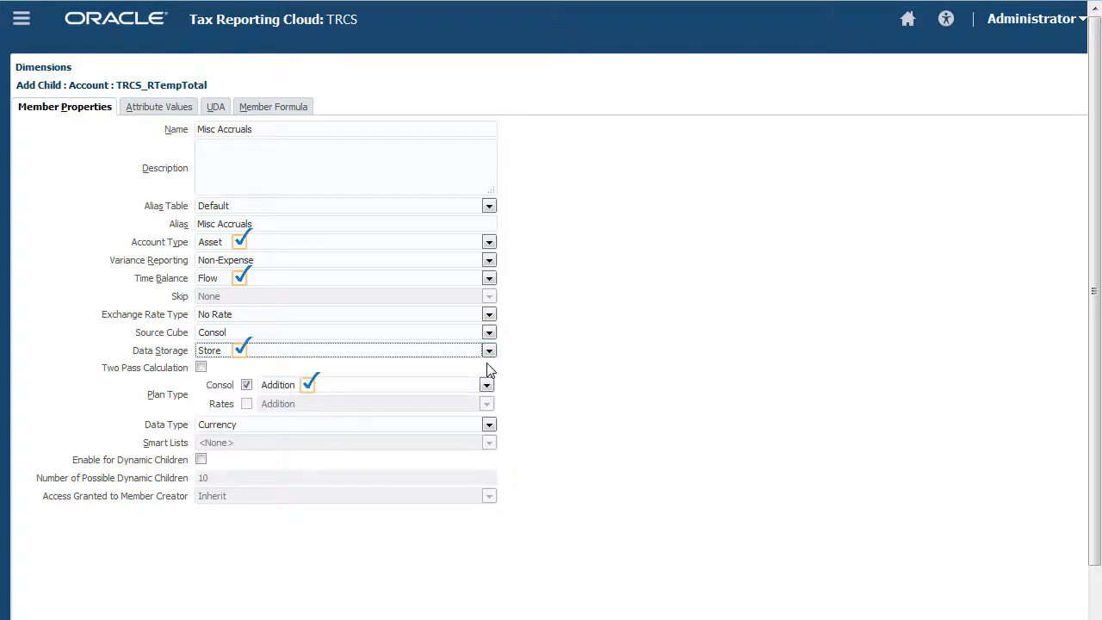
# - Assign the Regional tax type and the PreTax tax data type attributes to the Misc Accruals account
pyautogui.click(157, 107)
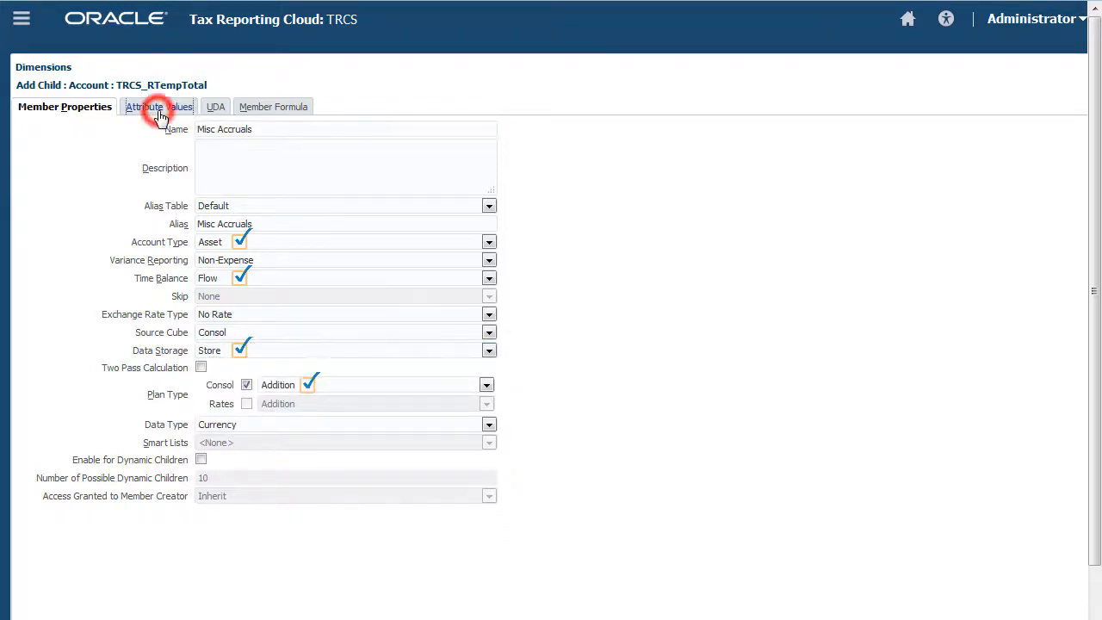
pyautogui.click(23, 144)
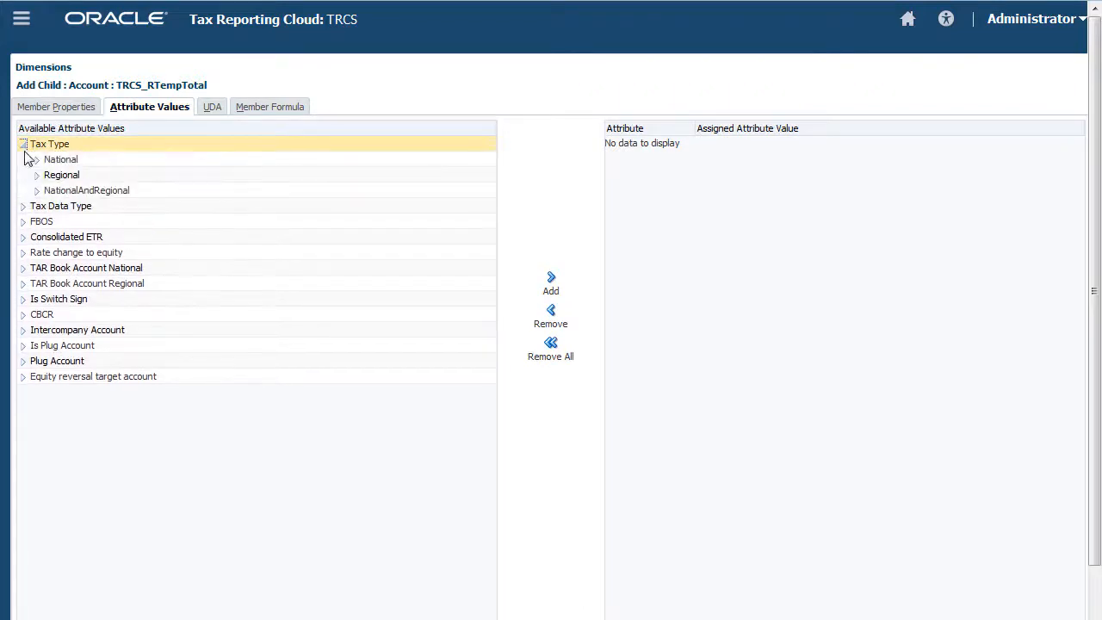
pyautogui.click(56, 175)
pyautogui.click(551, 278)
pyautogui.click(23, 207)
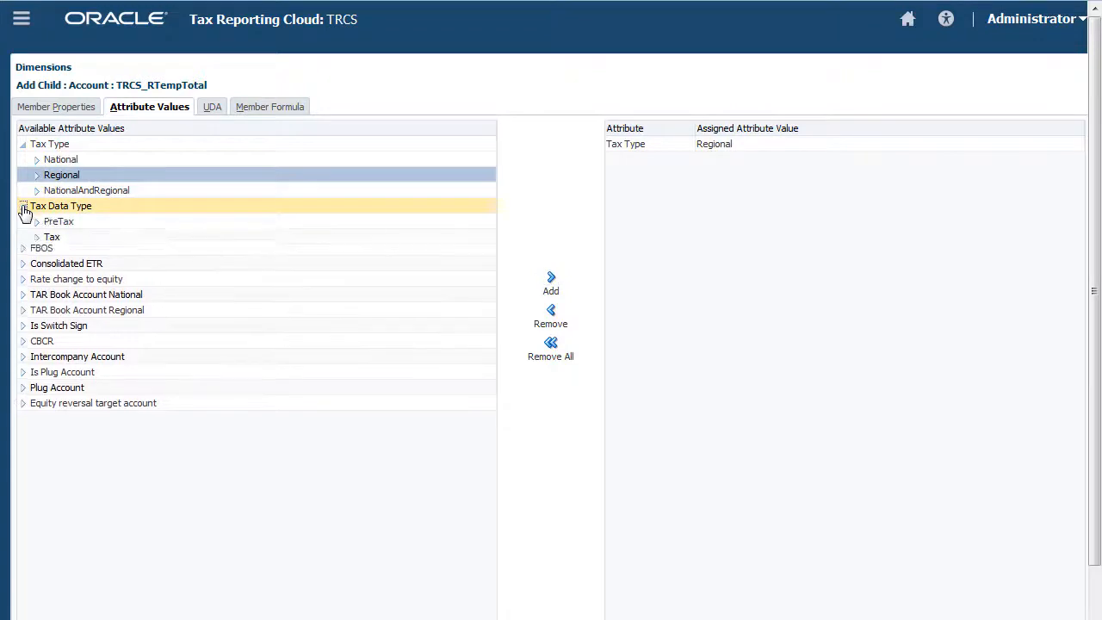
pyautogui.click(64, 223)
pyautogui.click(551, 279)
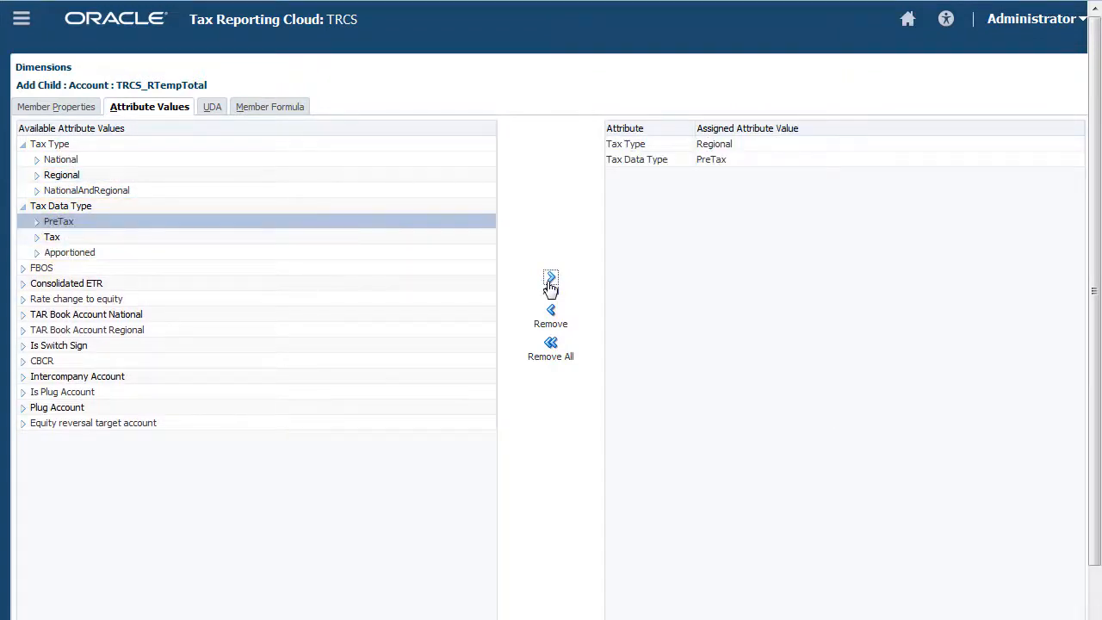
# - Expand the FBOS and Equity reversal target account attributes, and save the Misc Accruals account
pyautogui.click(23, 269)
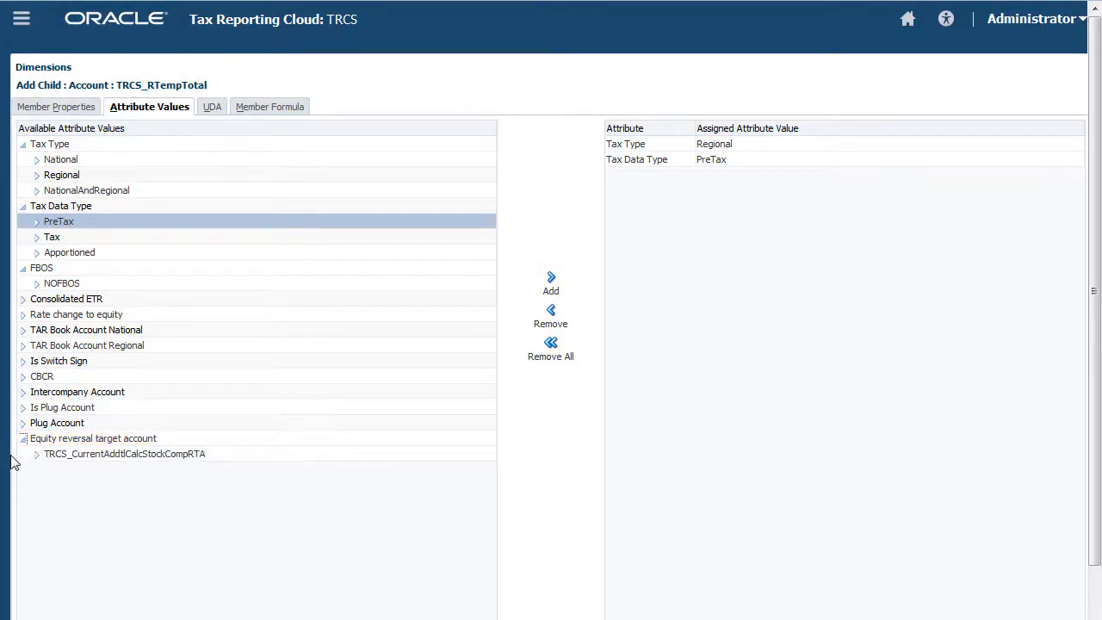
pyautogui.moveTo(1095, 482); pyautogui.dragTo(1096, 564)
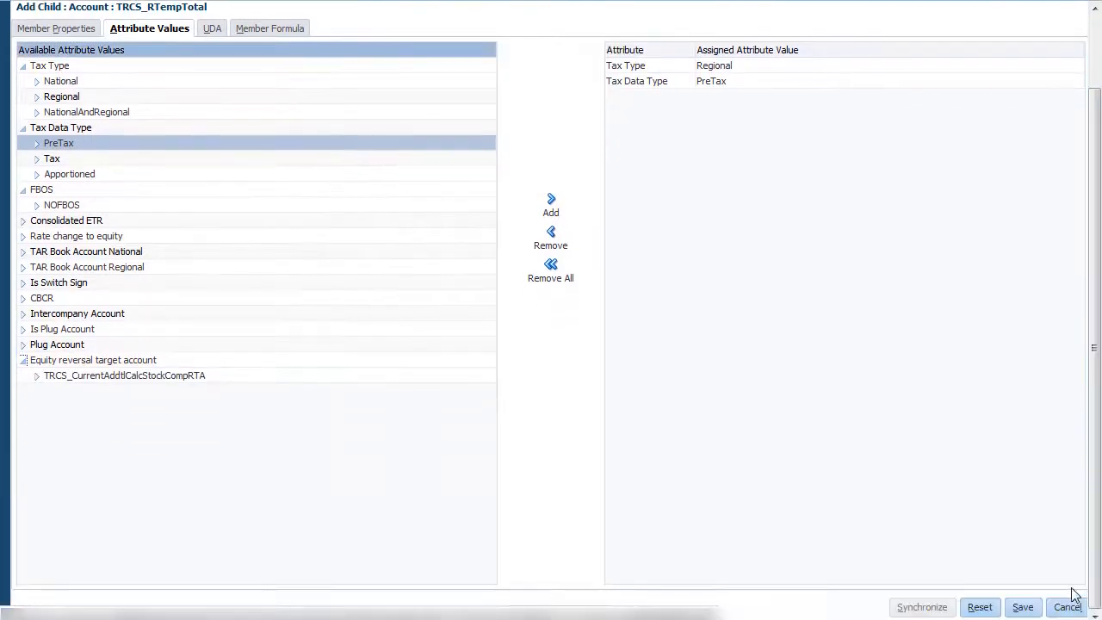
pyautogui.click(1022, 607)
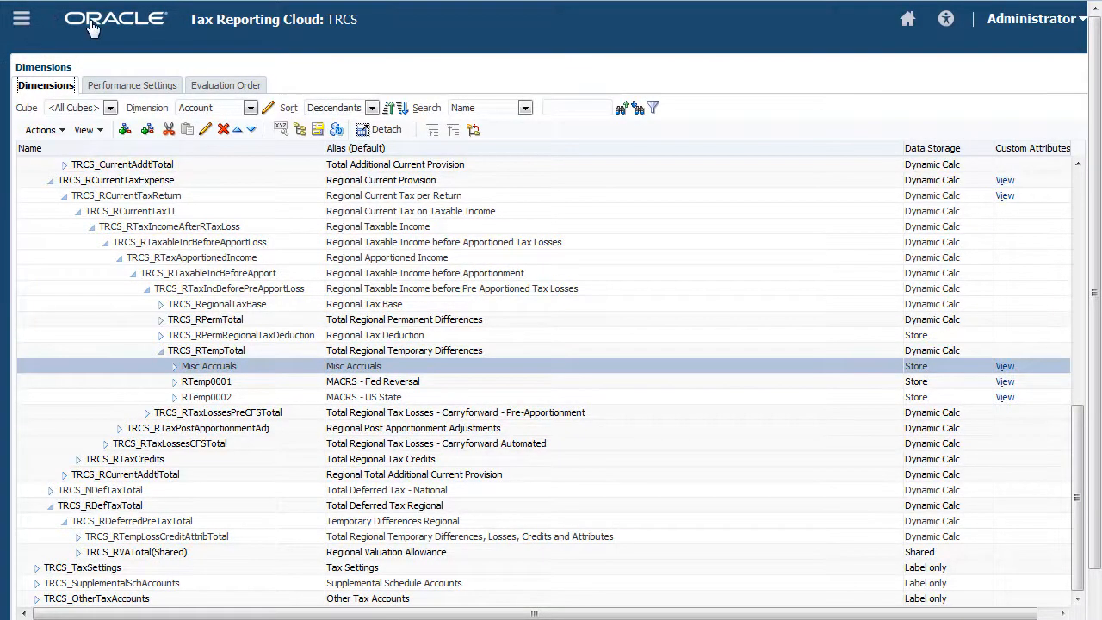
# - Open the Application overview from the home page and refresh the application database
pyautogui.click(91, 26)
pyautogui.click(947, 297)
pyautogui.click(605, 415)
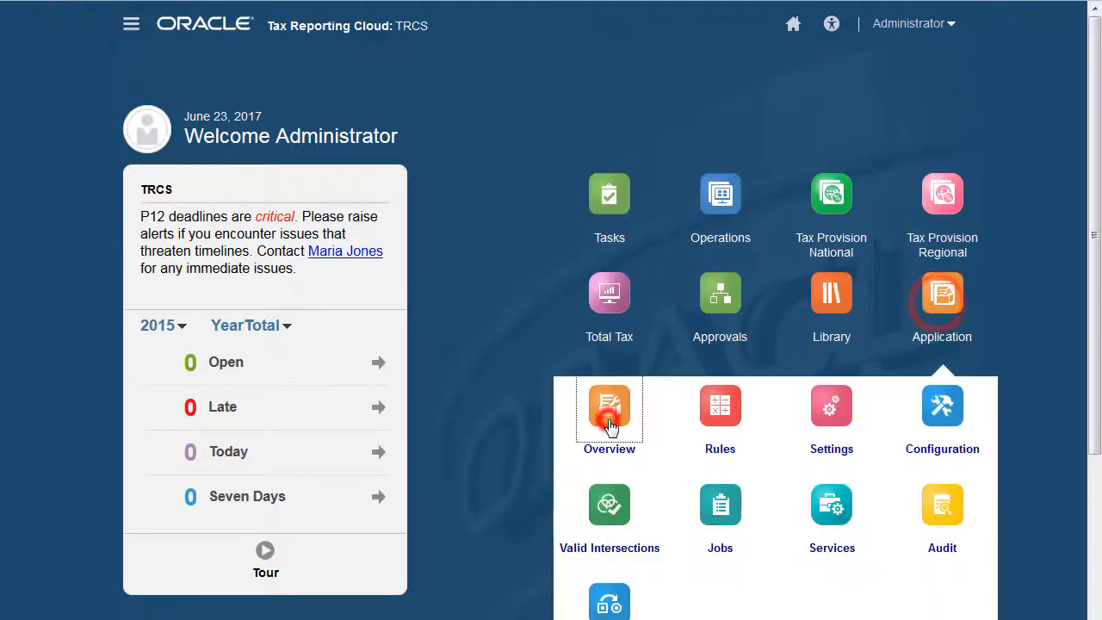
pyautogui.click(1064, 165)
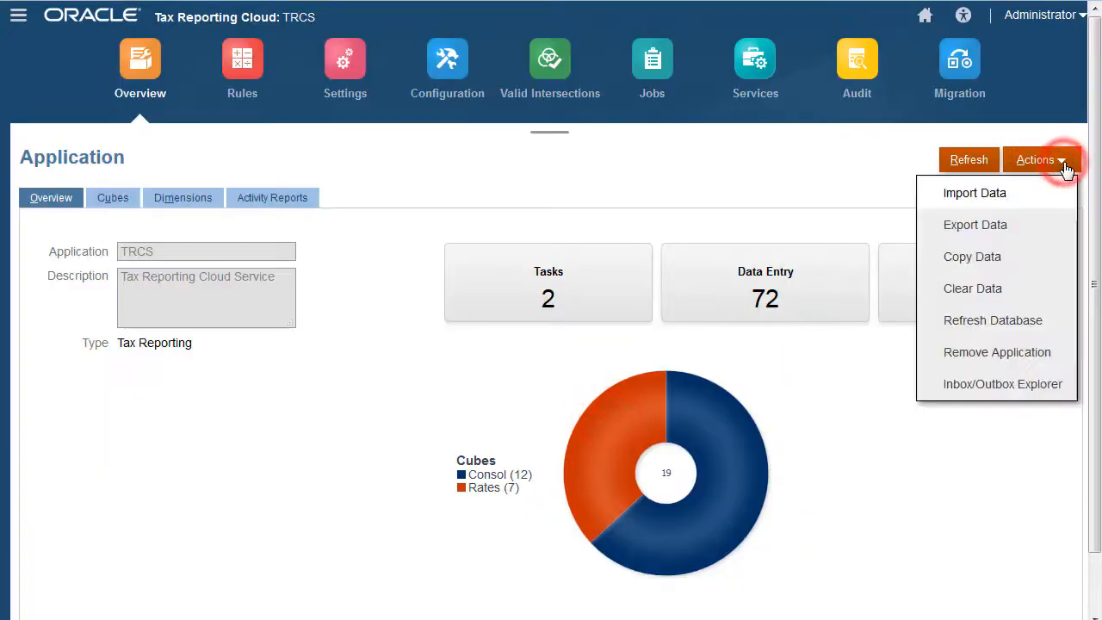
pyautogui.click(1052, 324)
pyautogui.click(814, 32)
pyautogui.click(816, 246)
pyautogui.click(583, 384)
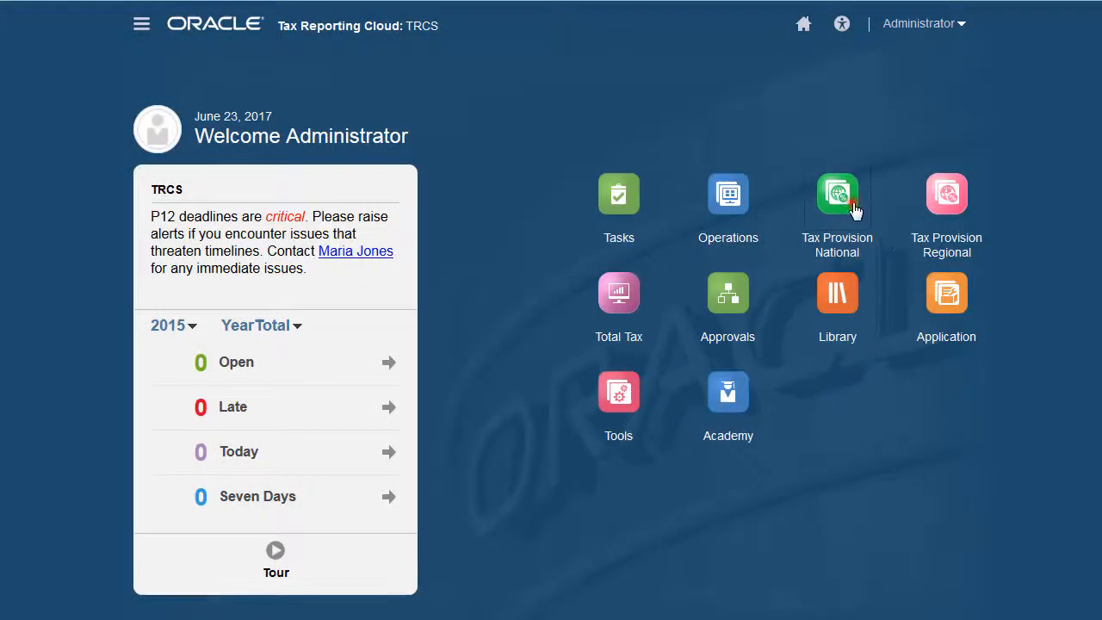
# - Open Current Provision in the national tax provision package and expand Total Temporary Differences (Stat to Tax)
pyautogui.click(848, 198)
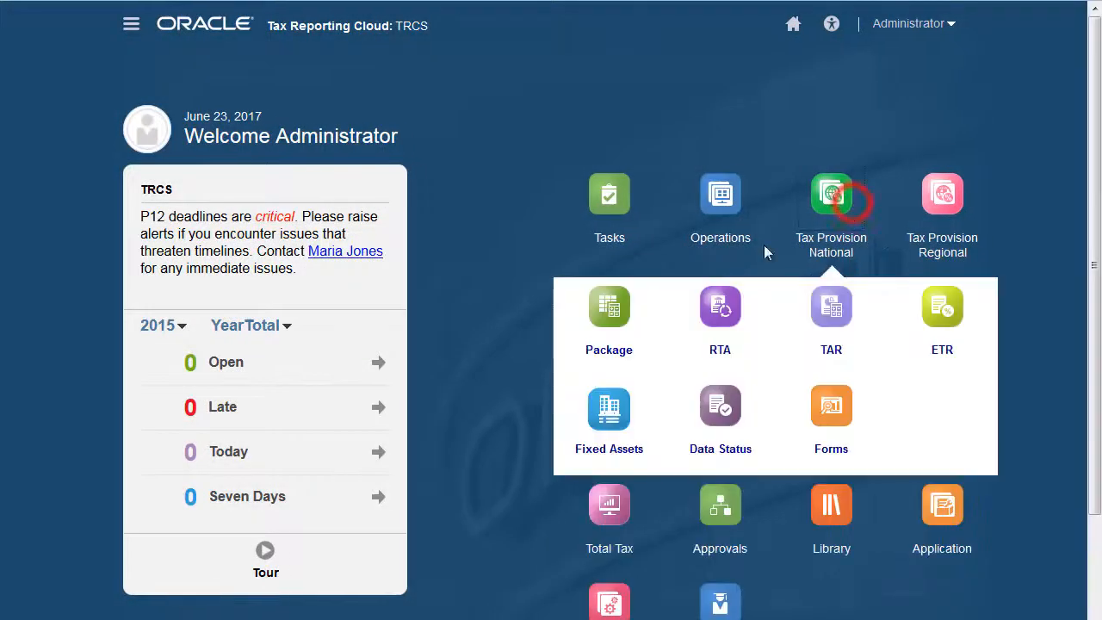
pyautogui.click(613, 312)
pyautogui.click(173, 153)
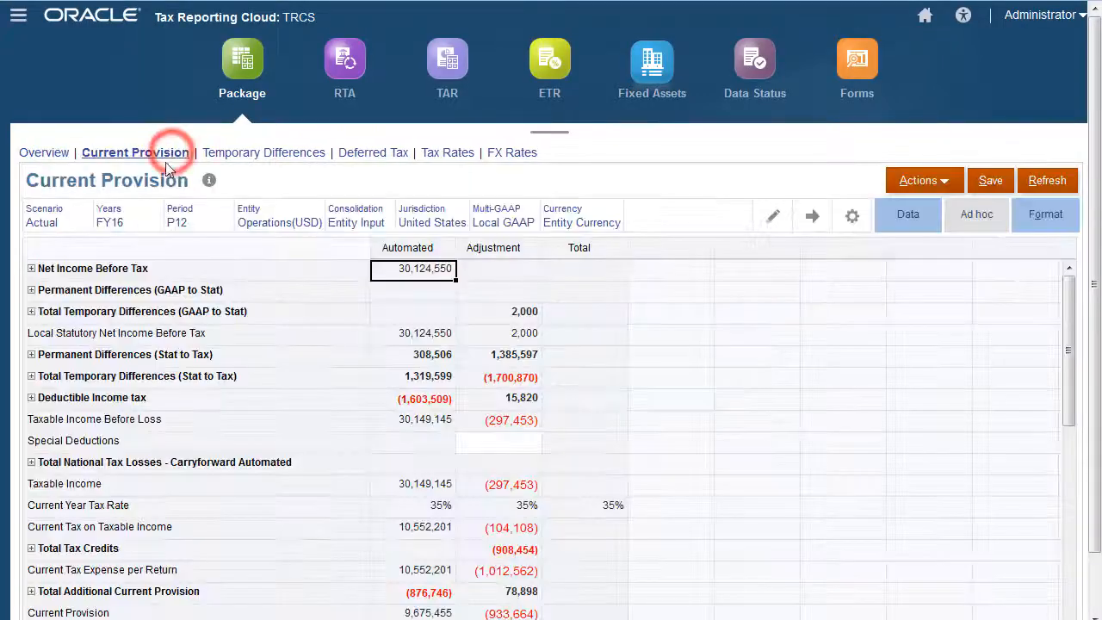
pyautogui.click(31, 376)
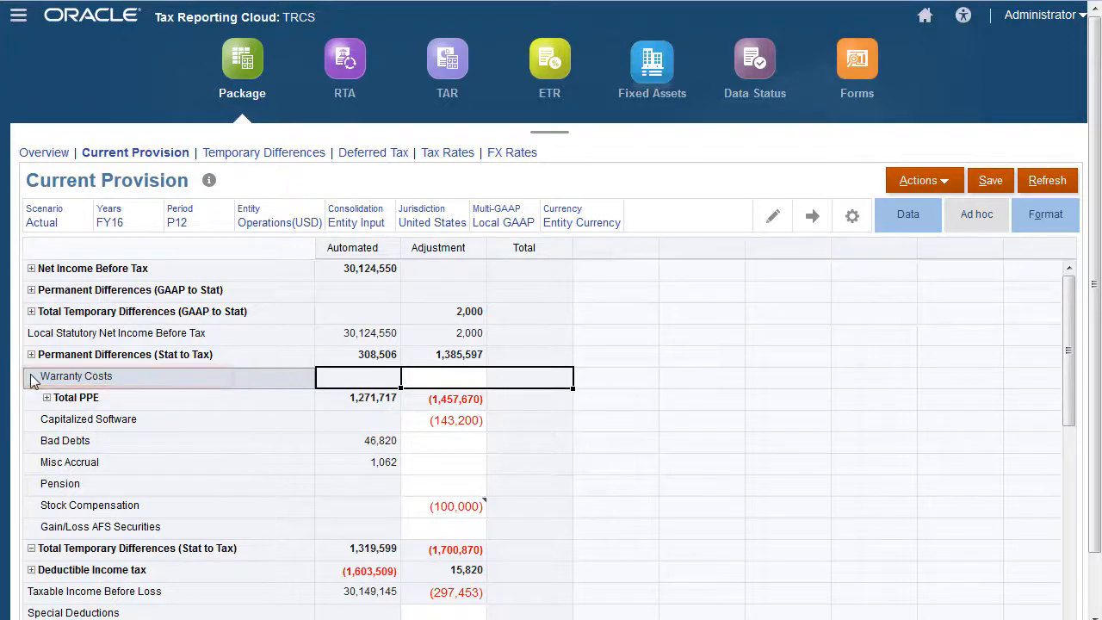
# - Open Current Provision Regional in the regional tax provision package and expand Total Regional Temporary Differences
pyautogui.click(90, 18)
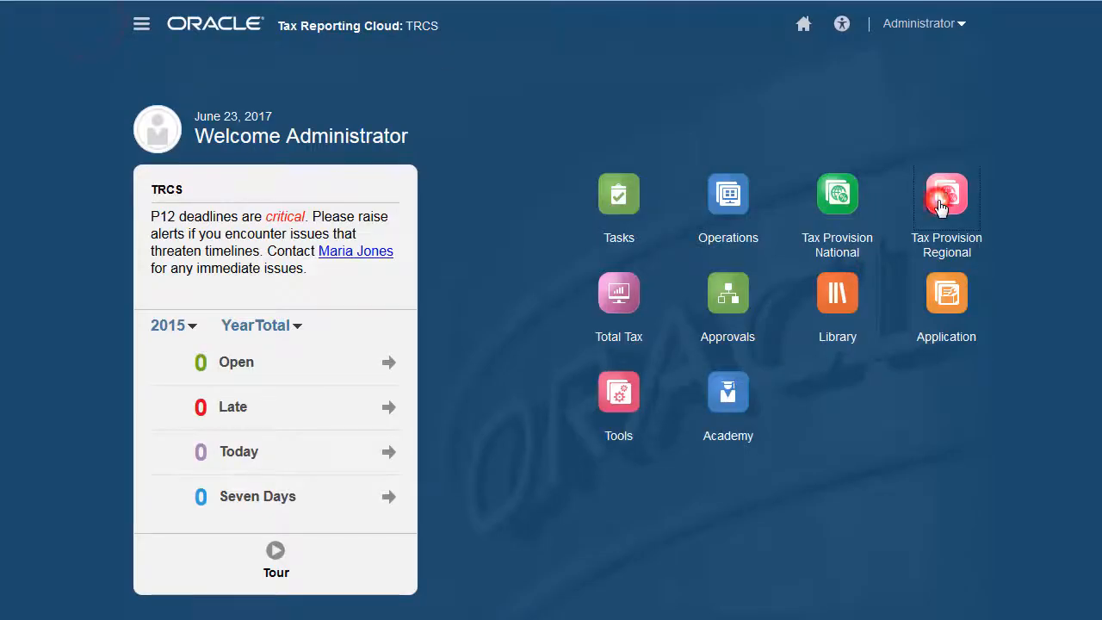
pyautogui.click(940, 205)
pyautogui.click(611, 303)
pyautogui.click(274, 153)
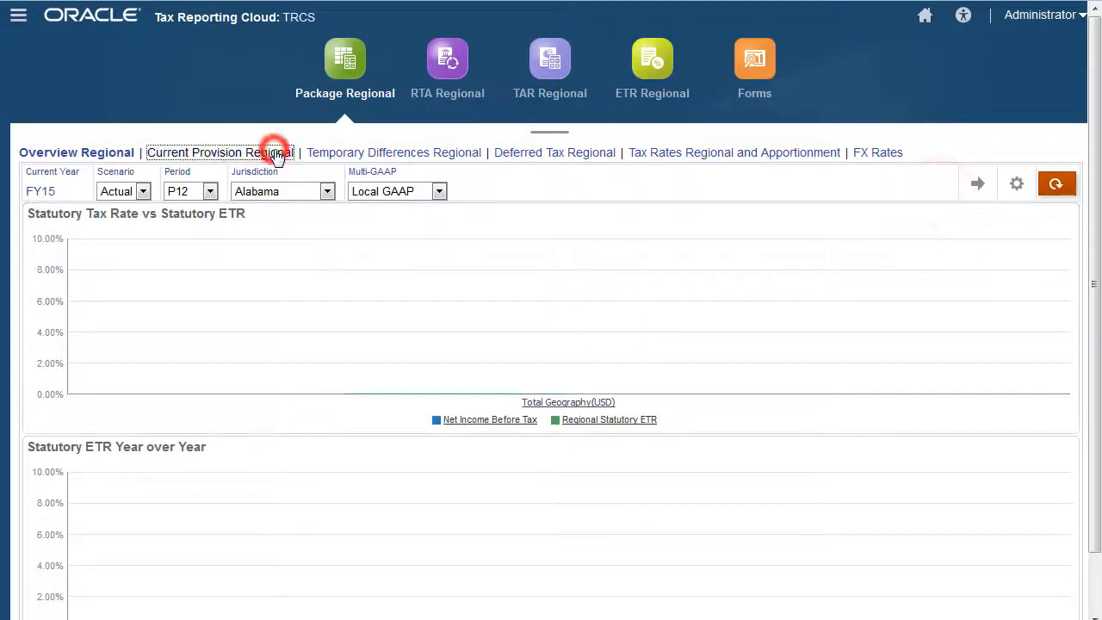
pyautogui.moveTo(1070, 365); pyautogui.dragTo(1070, 485)
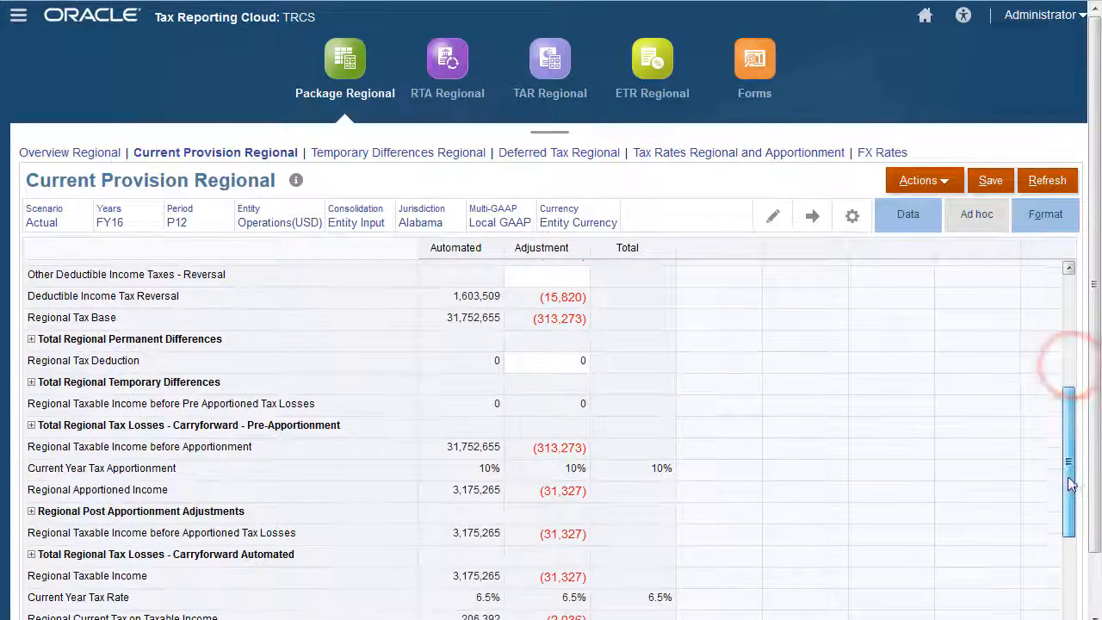
pyautogui.click(31, 381)
pyautogui.moveTo(1070, 396); pyautogui.dragTo(1070, 500)
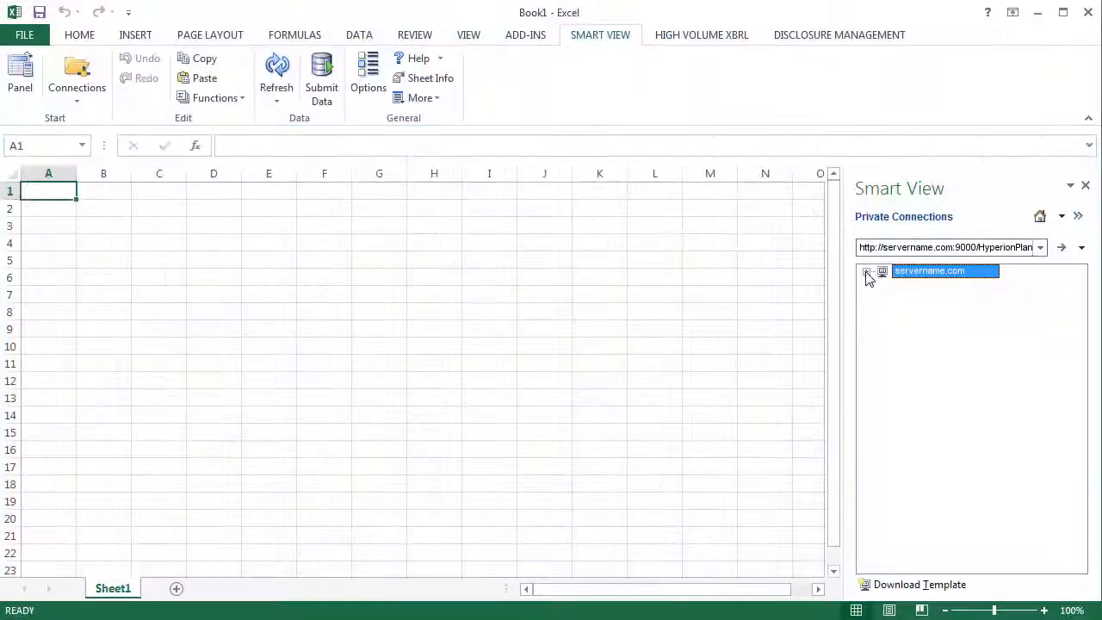
# - Switch to Excel with Smart View, expand the TRCS application's dimensions, and open the Account dimension for editing in the sheet
pyautogui.click(866, 271)
pyautogui.click(900, 299)
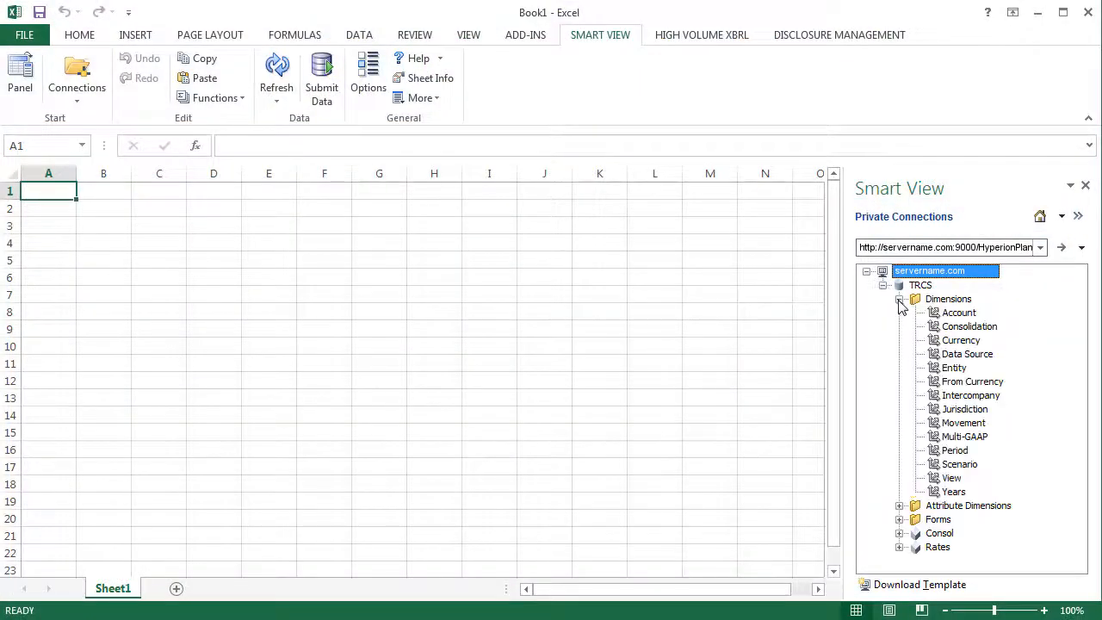
pyautogui.click(958, 313)
pyautogui.click(909, 584)
# - Drill down the Account hierarchy through TRCS_TaxAccounts and TRCS_TaxableIncomeBeforeLoss to show the members under TRCS_TempSTTotal
pyautogui.doubleClick(46, 210)
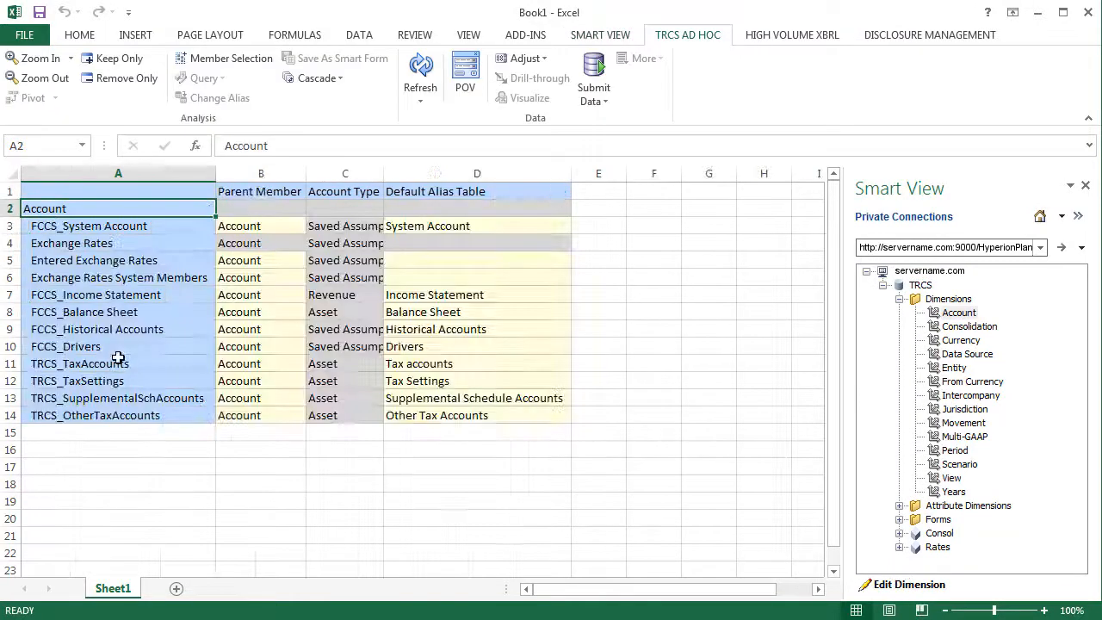
pyautogui.doubleClick(118, 363)
pyautogui.doubleClick(109, 381)
pyautogui.click(110, 396)
pyautogui.doubleClick(110, 398)
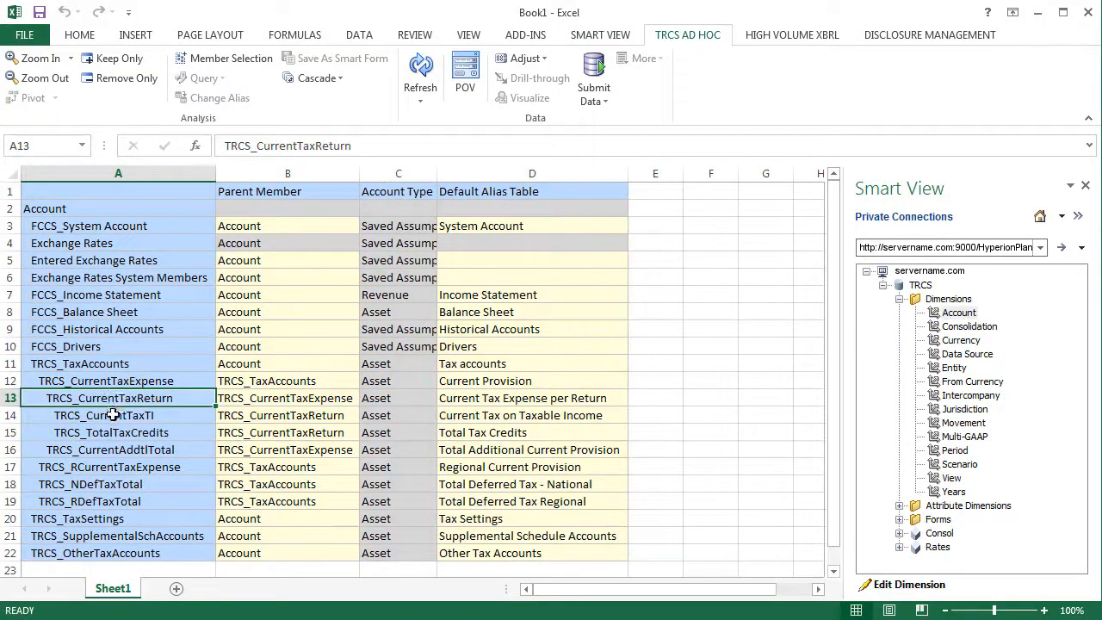
pyautogui.doubleClick(112, 415)
pyautogui.doubleClick(120, 432)
pyautogui.doubleClick(131, 449)
pyautogui.doubleClick(131, 466)
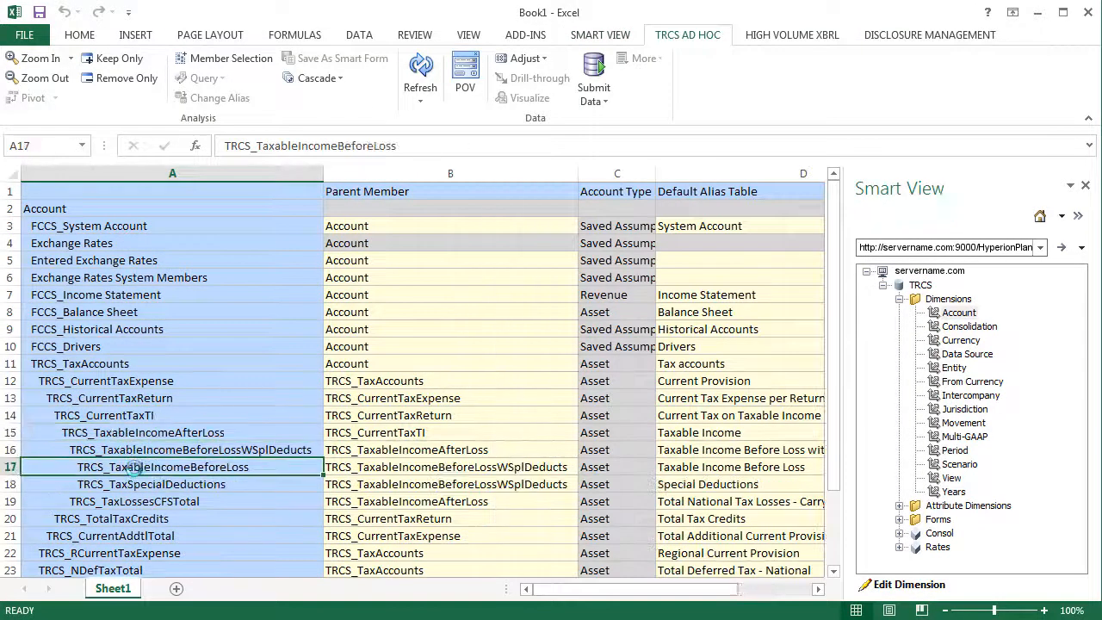
pyautogui.doubleClick(145, 518)
pyautogui.scroll(-3, 146, 516)
# - Insert a row above TempST0001 for a new member named Warranty Costs, with TRCS_TempSTTotal as its parent member
pyautogui.rightClick(10, 381)
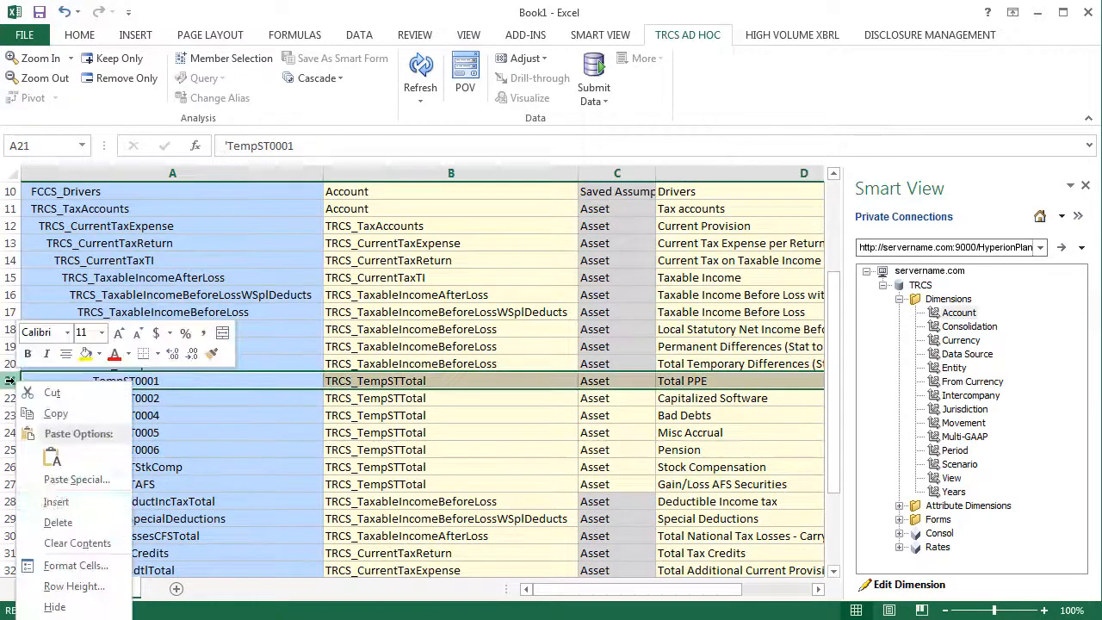
pyautogui.click(54, 433)
pyautogui.write('Warranty Cos')
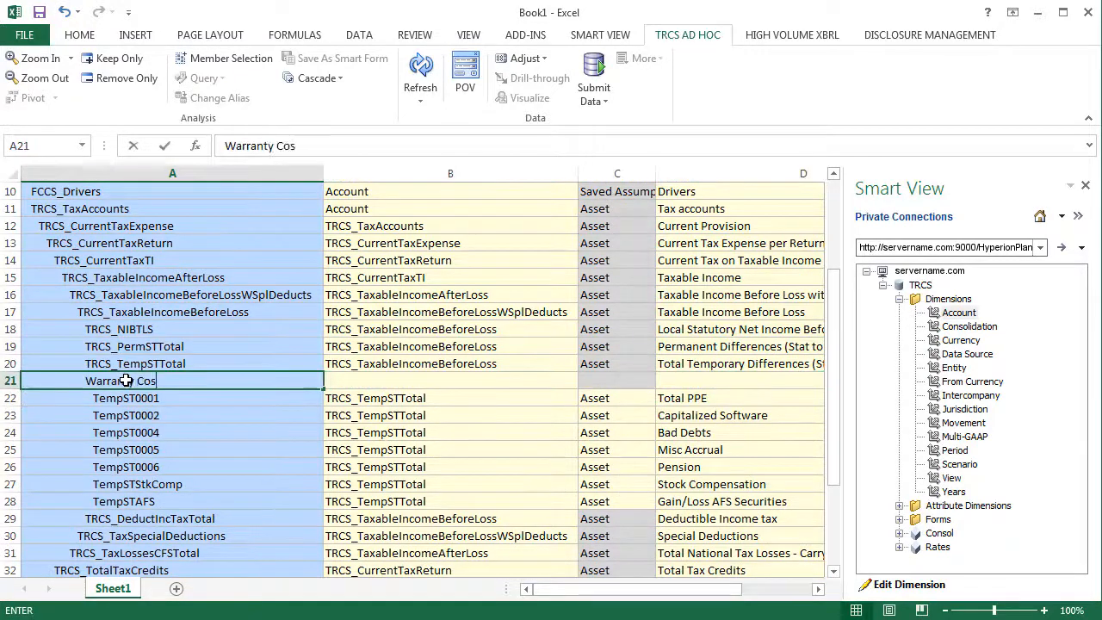
pyautogui.write('ts')
pyautogui.press('Tab')
pyautogui.write('TRCS_TempSTTotal')
pyautogui.press('Tab')
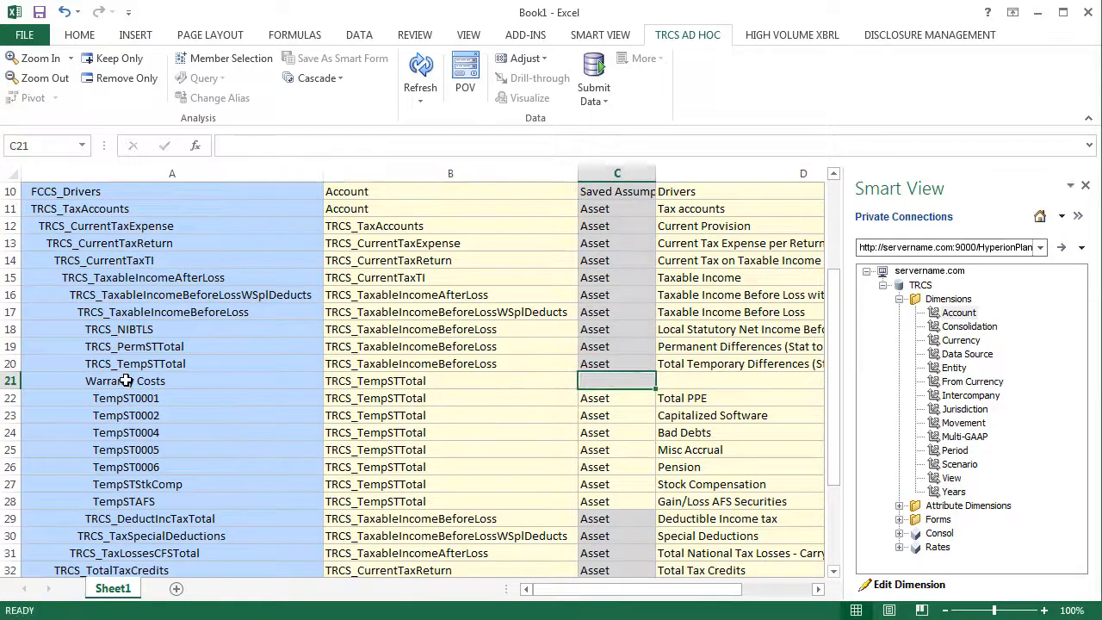
# - Set the new member's account type to Asset and its default alias to Warranty Costs
pyautogui.write('Asset')
pyautogui.press('Tab')
pyautogui.write('W')
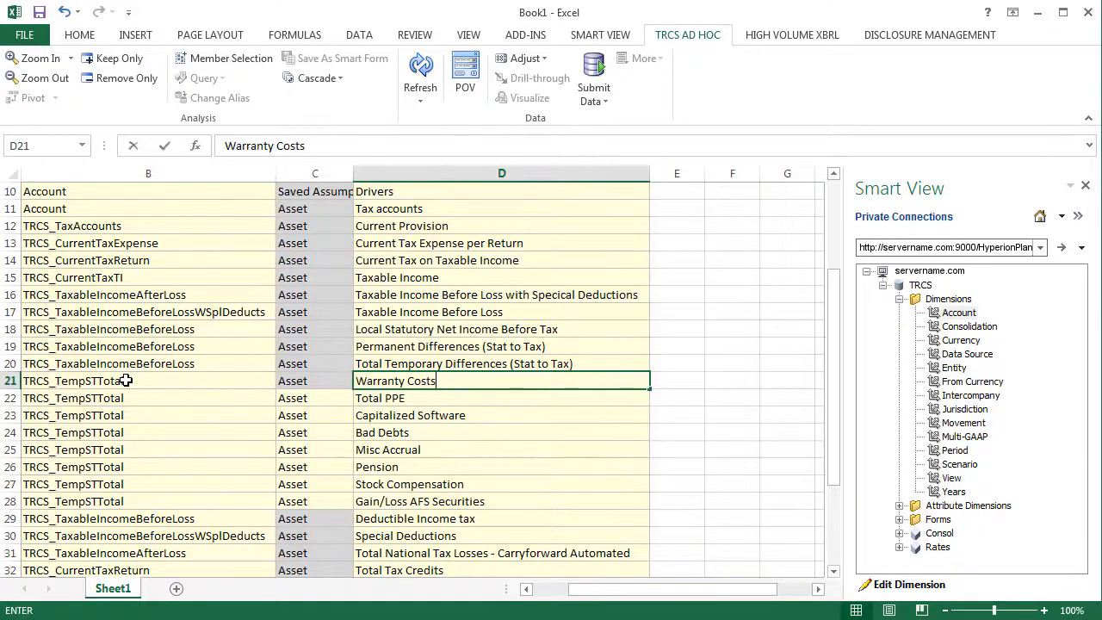
pyautogui.press('Home')
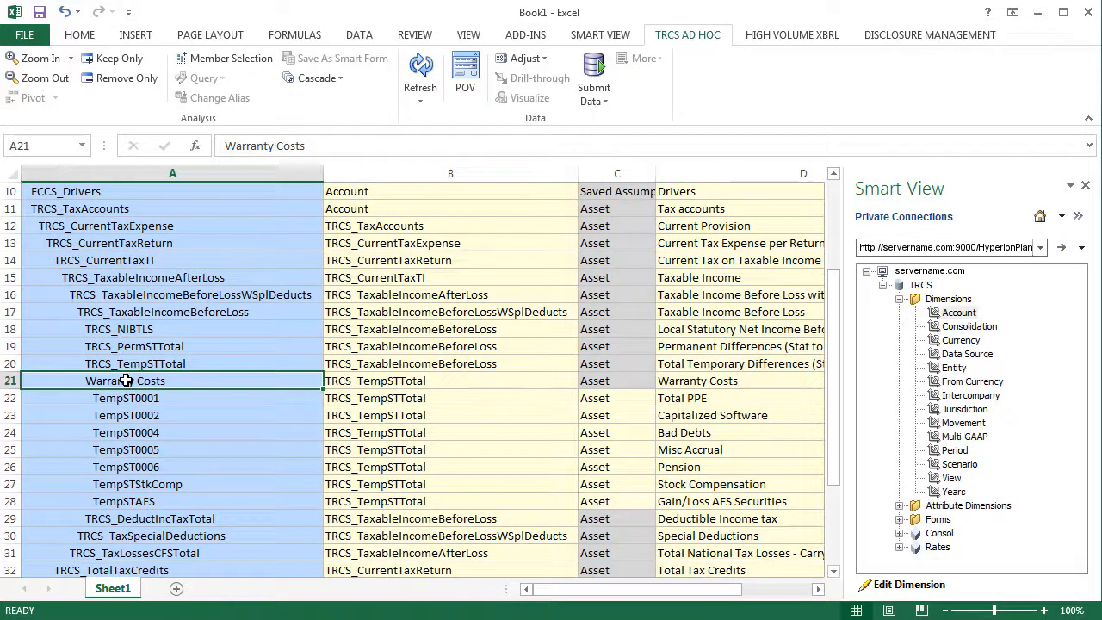